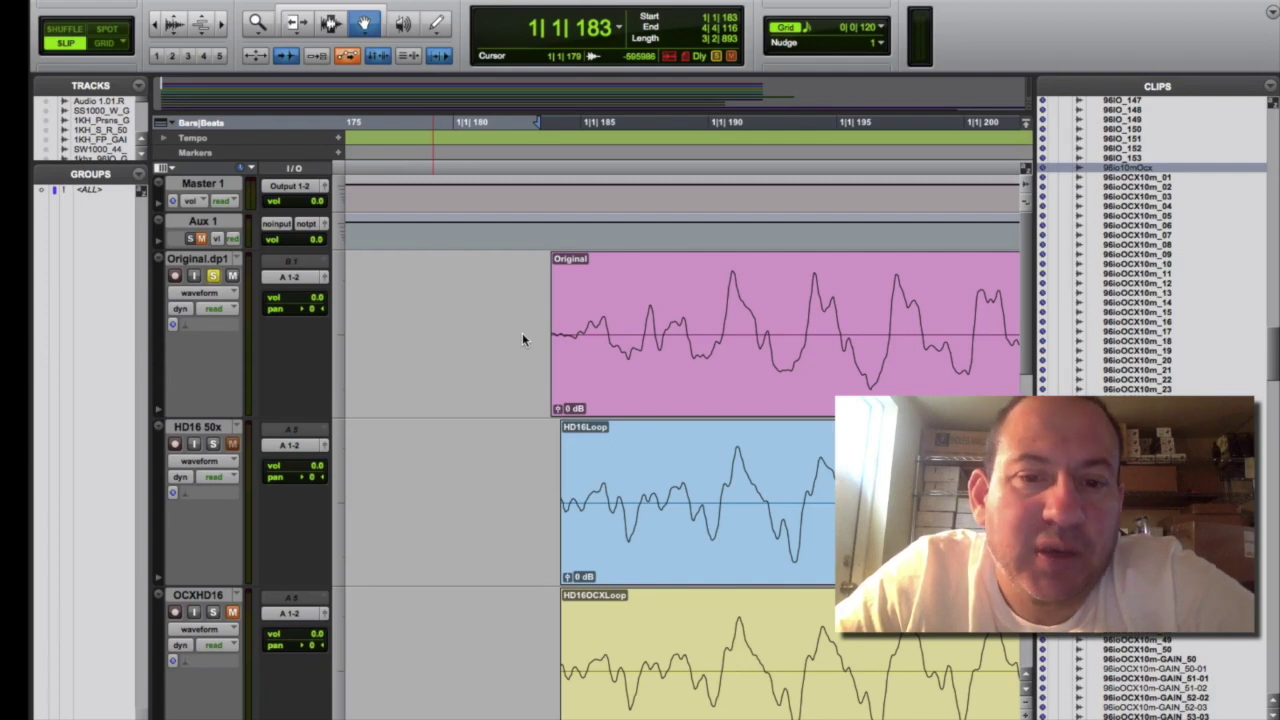
# Select the Original clip in the Edit window as the reference waveform.
pyautogui.click(499, 337)
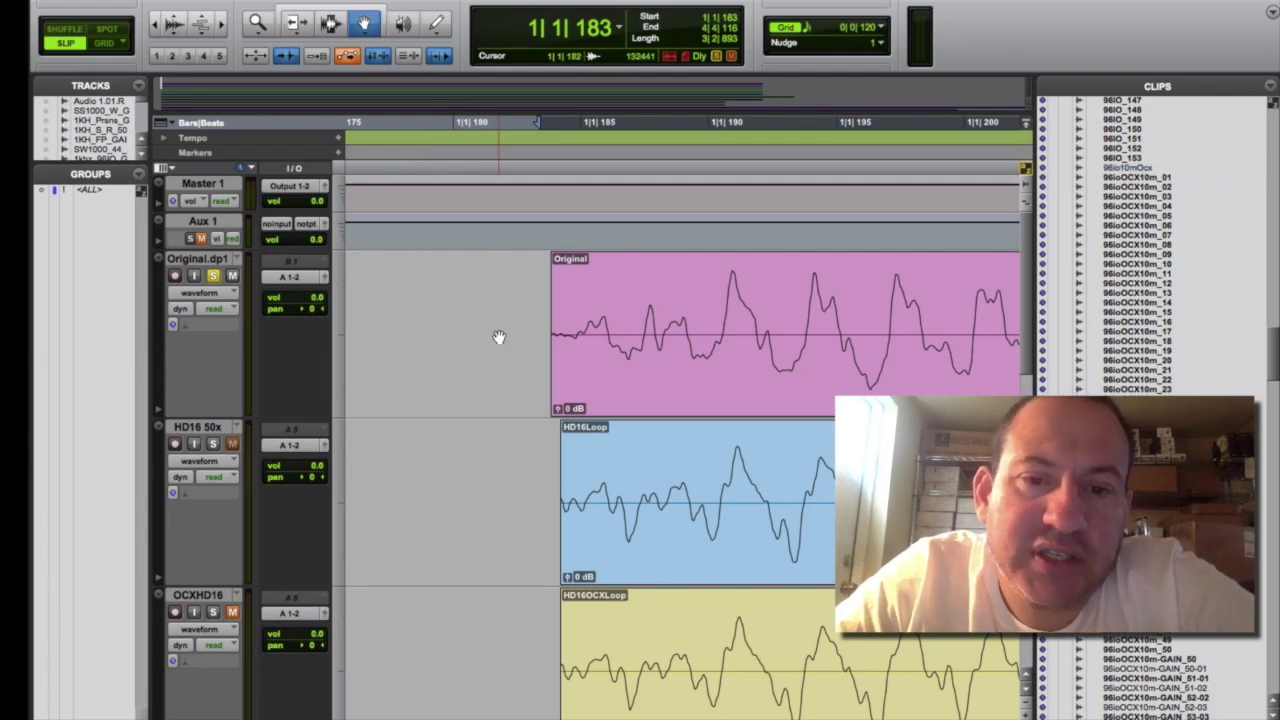
pyautogui.click(603, 339)
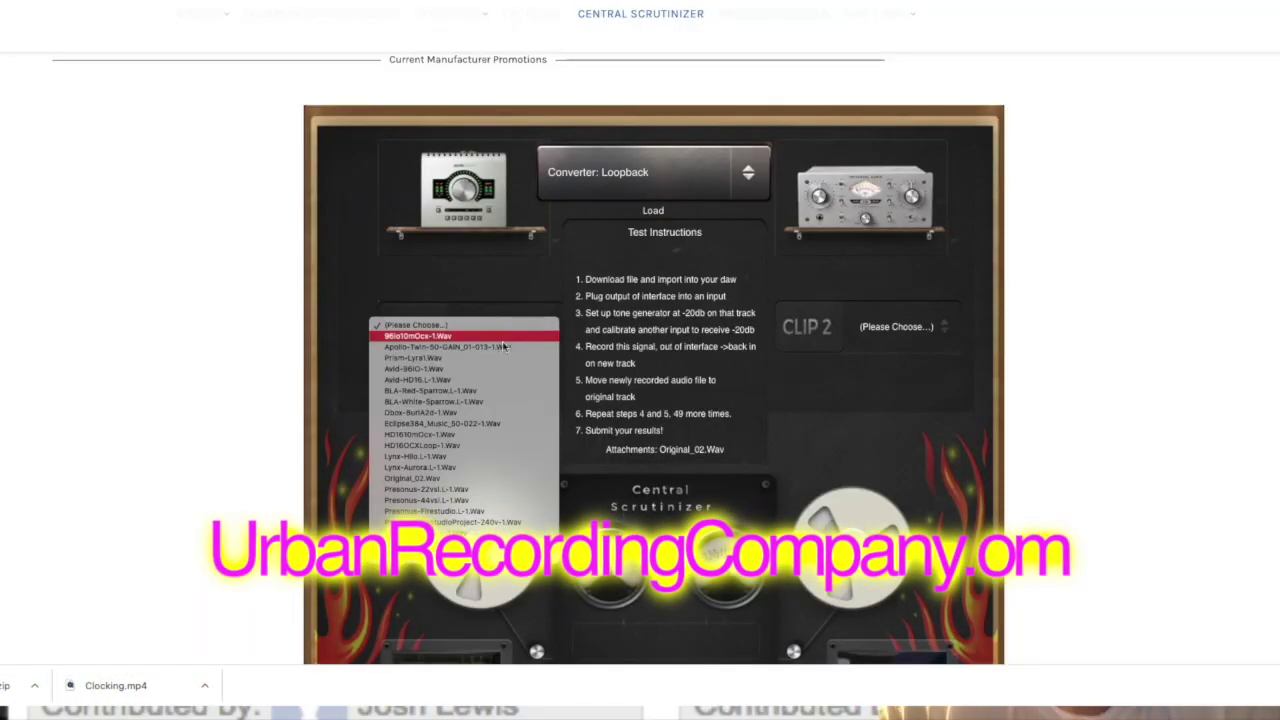
# Load BLA-Red-Sparrow.L-1.Wav as Clip 1 and Dbox-BurlA2d-1.Wav as Clip 2.
pyautogui.click(480, 397)
pyautogui.click(900, 326)
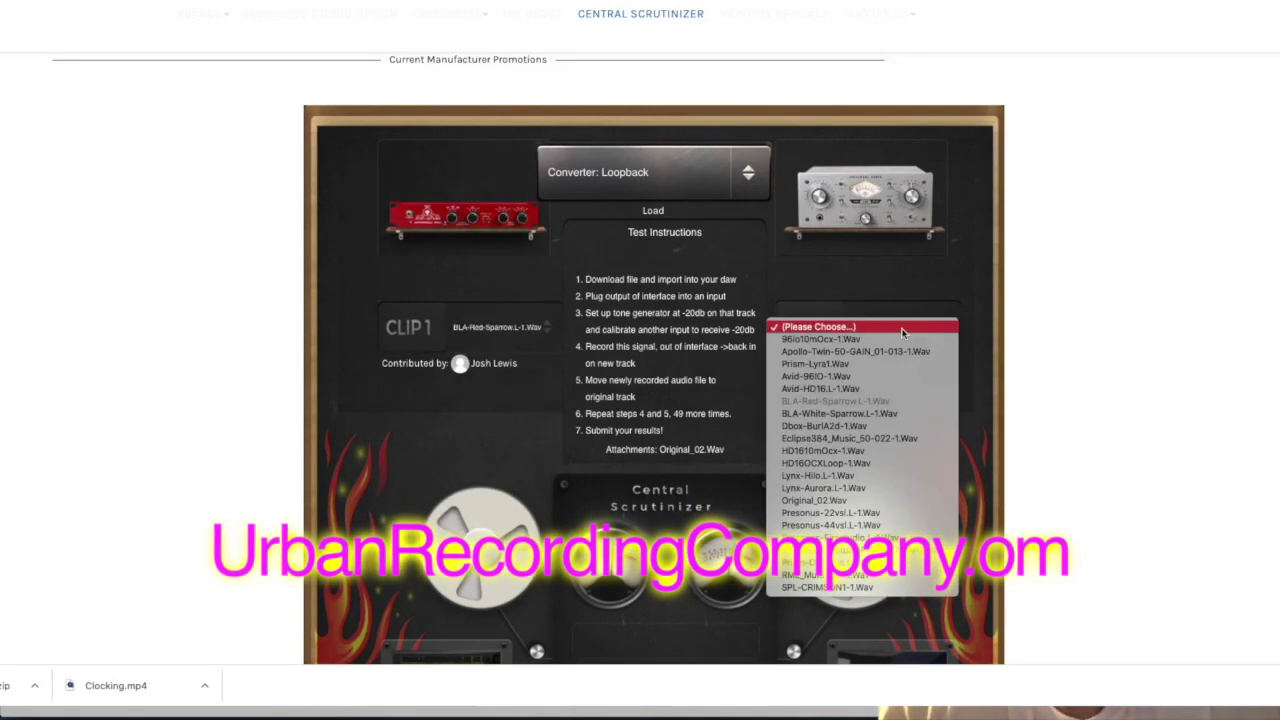
pyautogui.click(840, 434)
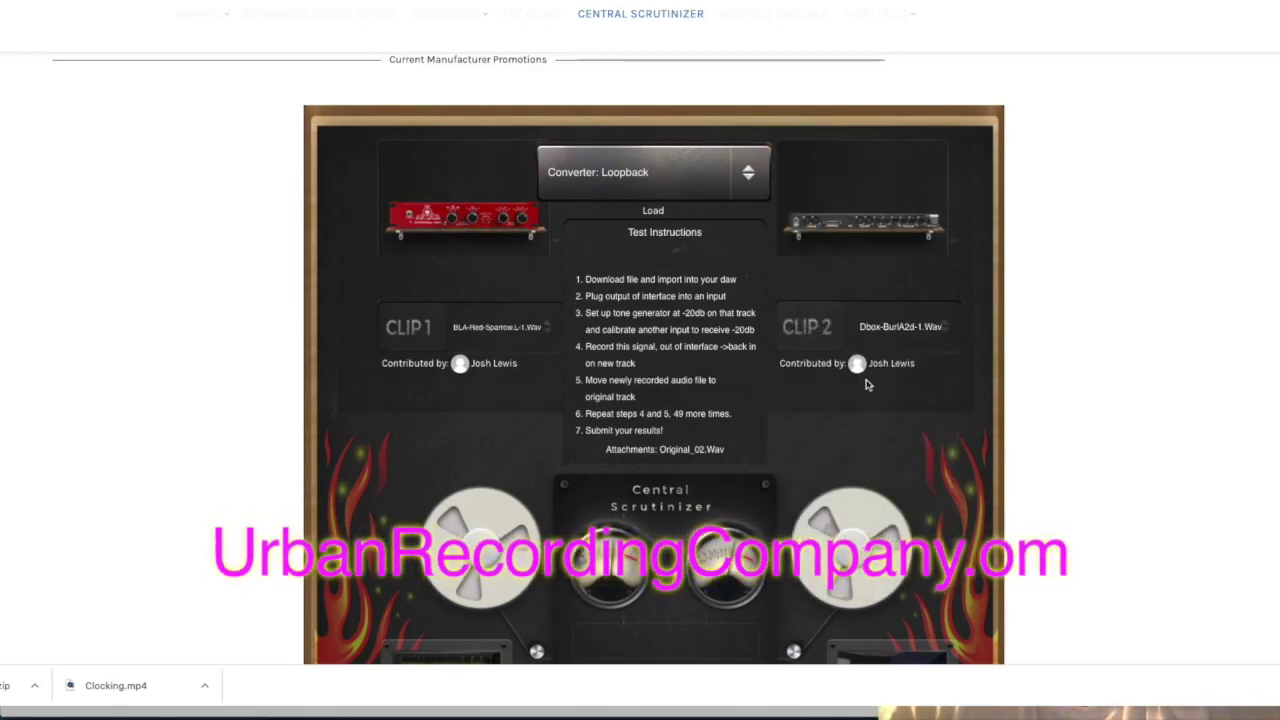
pyautogui.scroll(1, 740, 114)
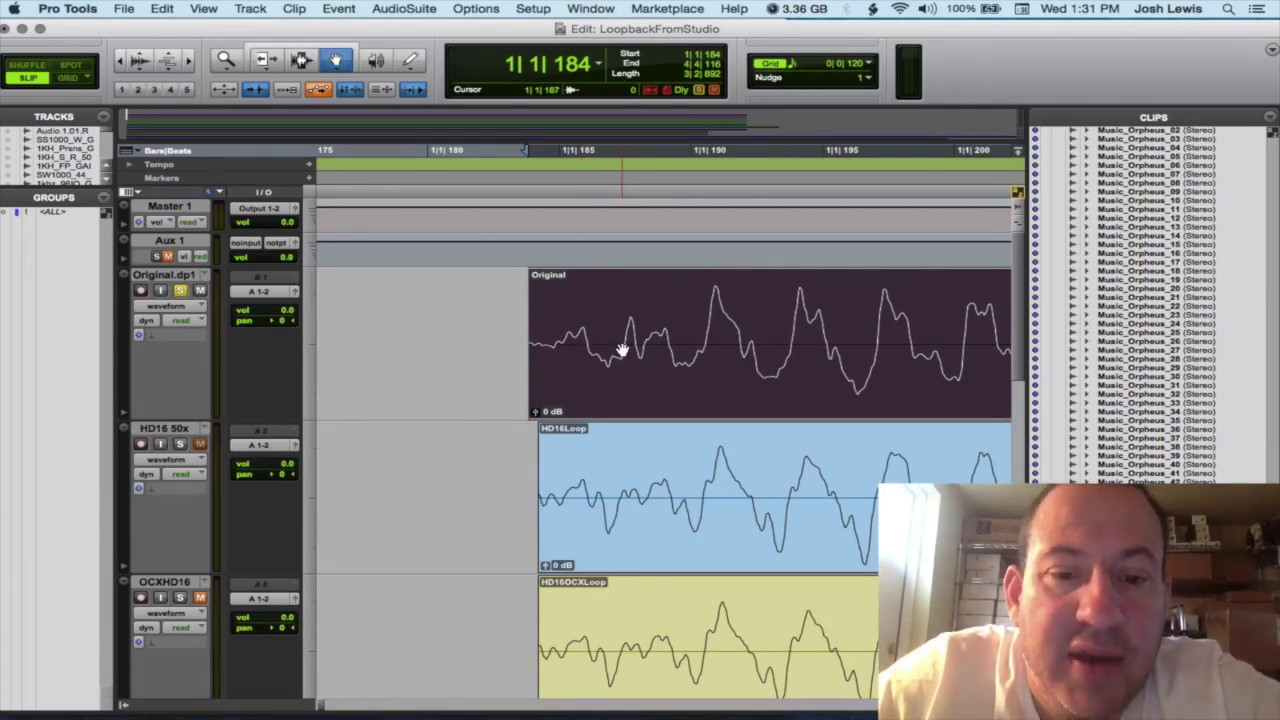
# Select the HD16Loop clip below the Original track.
pyautogui.click(612, 459)
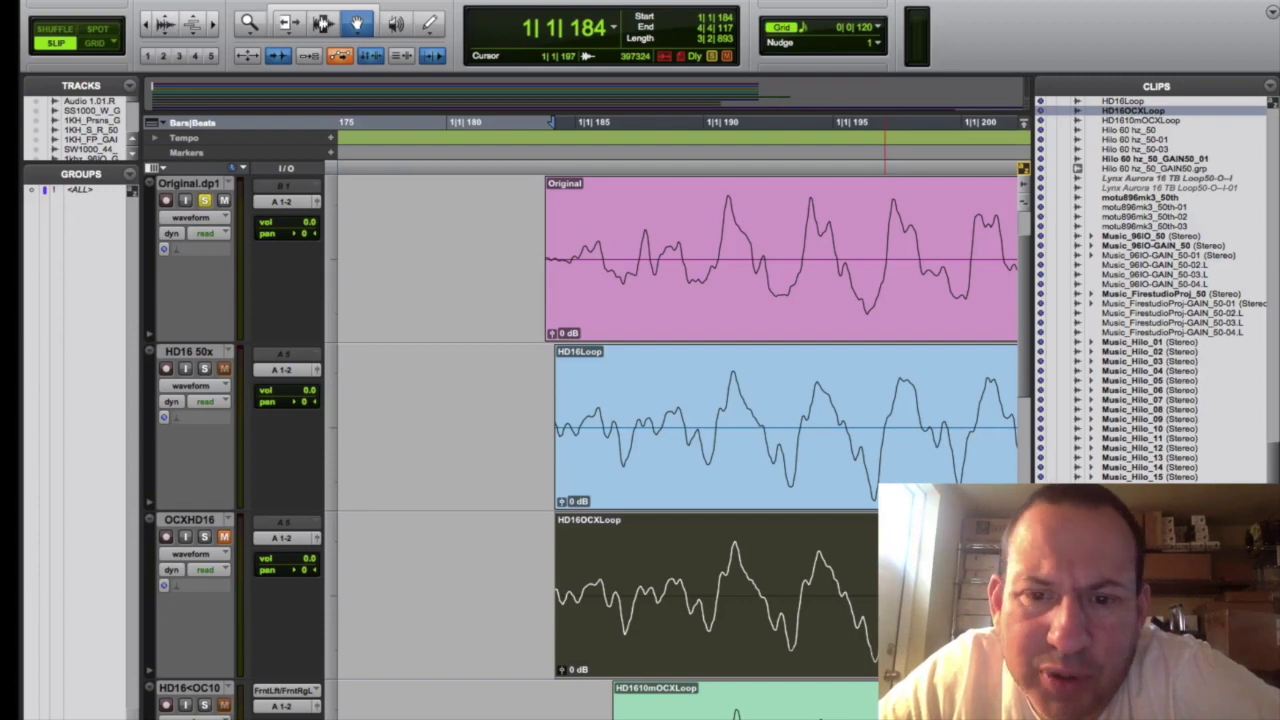
# Enlarge the Tracks list and hide the OCXHD16 and HD16<OC10 tracks.
pyautogui.scroll(-2, 752, 588)
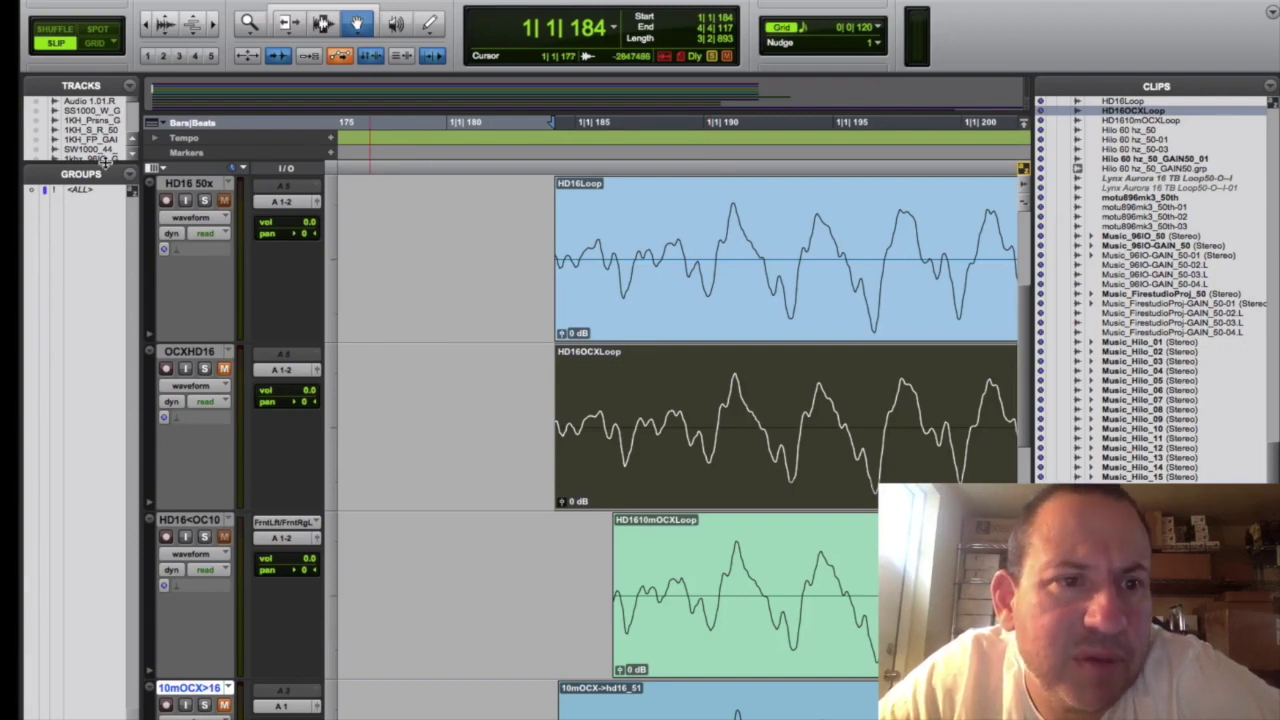
pyautogui.moveTo(105, 163); pyautogui.dragTo(100, 419)
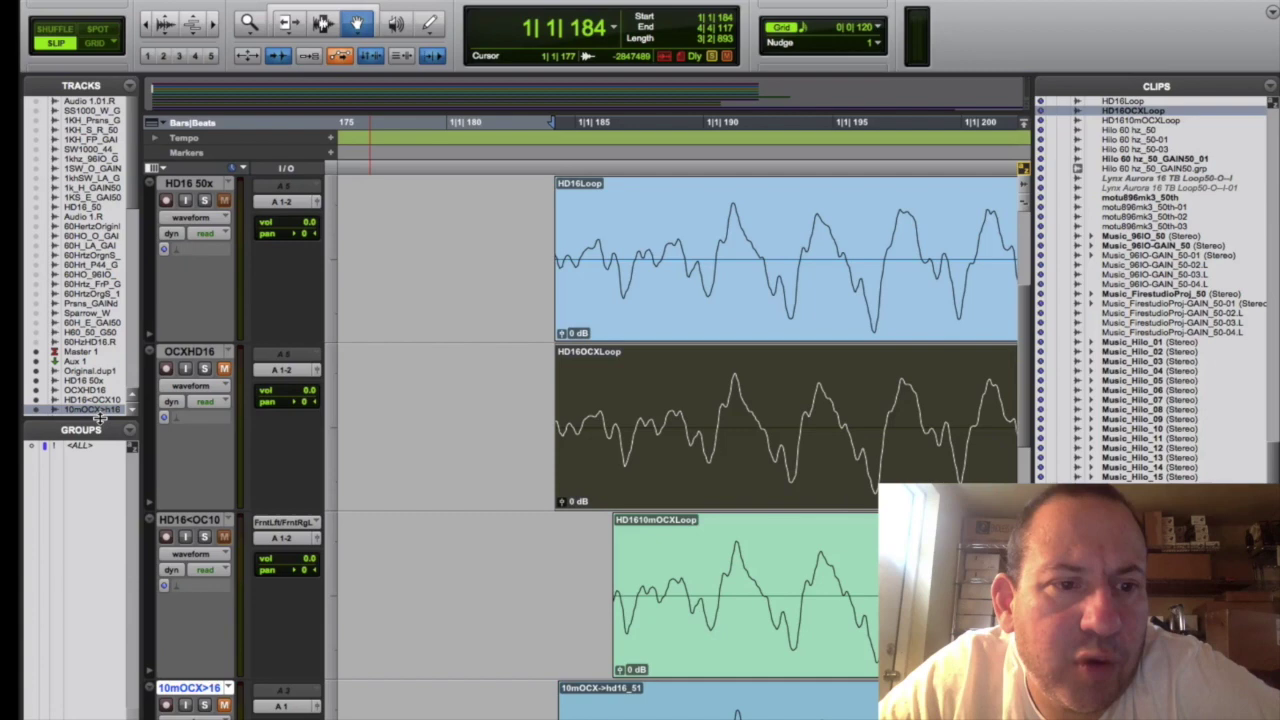
pyautogui.scroll(-2, 128, 190)
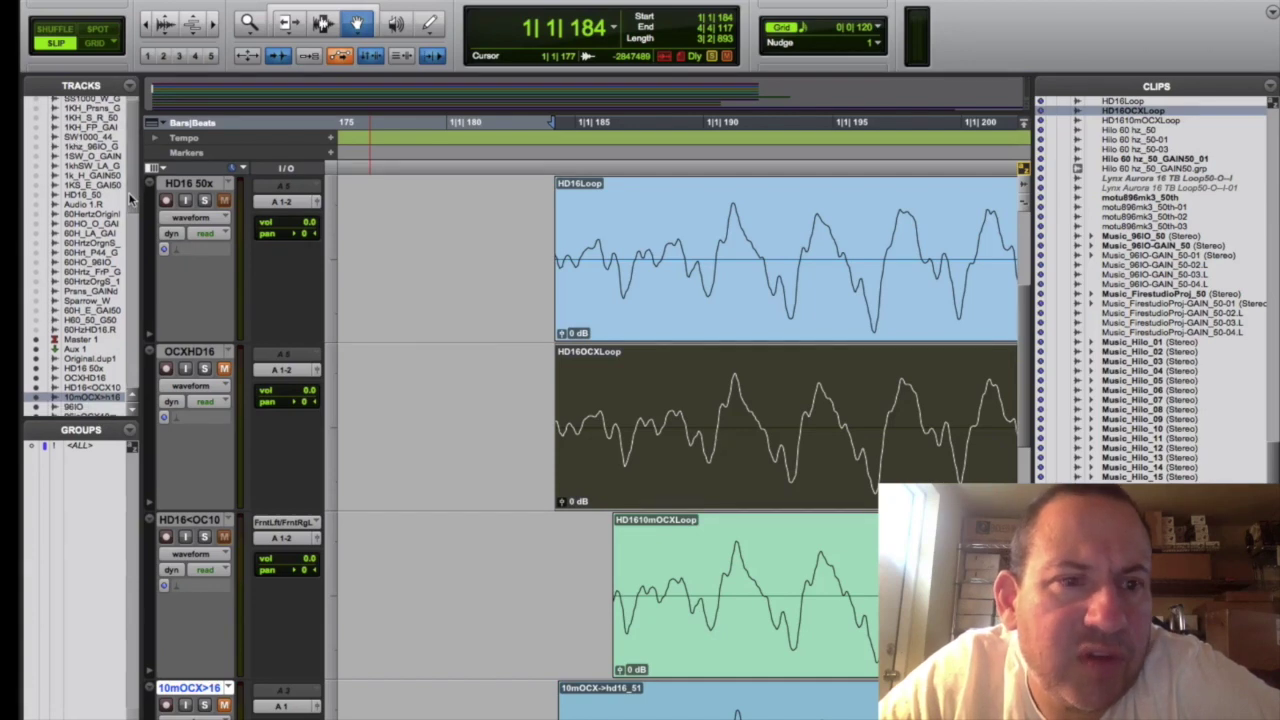
pyautogui.scroll(-3, 128, 192)
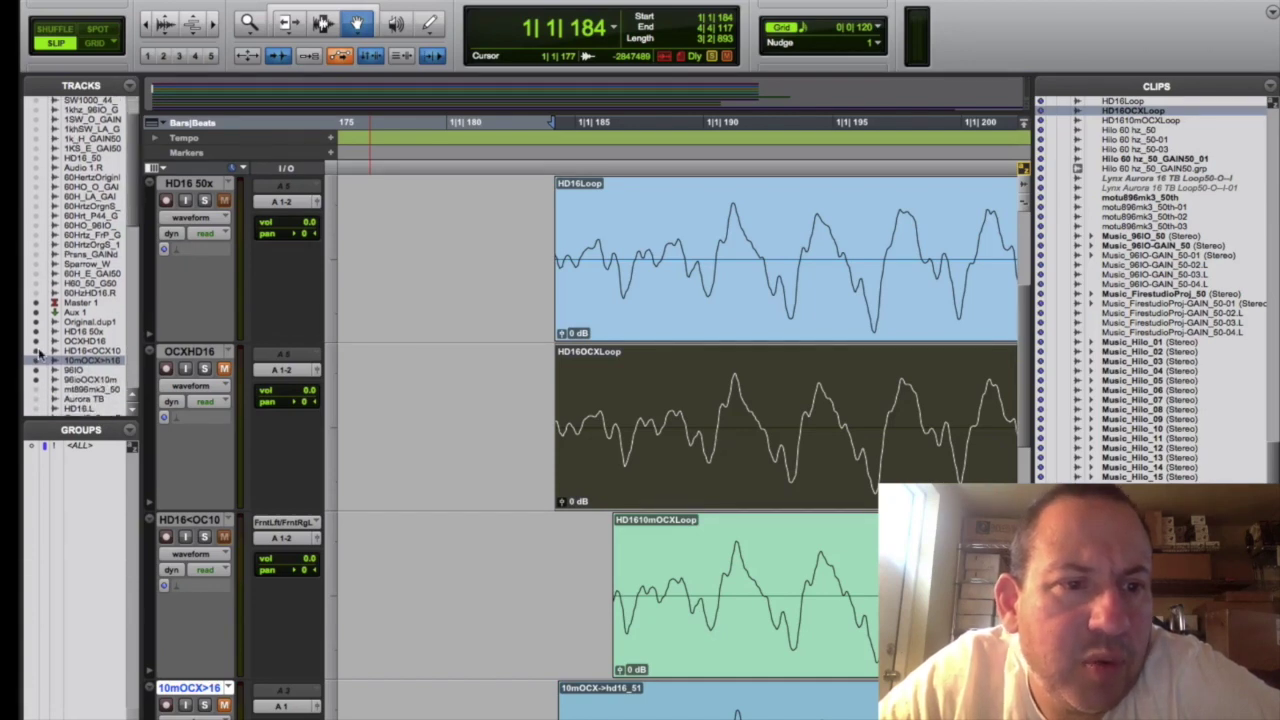
pyautogui.moveTo(40, 352); pyautogui.dragTo(38, 341)
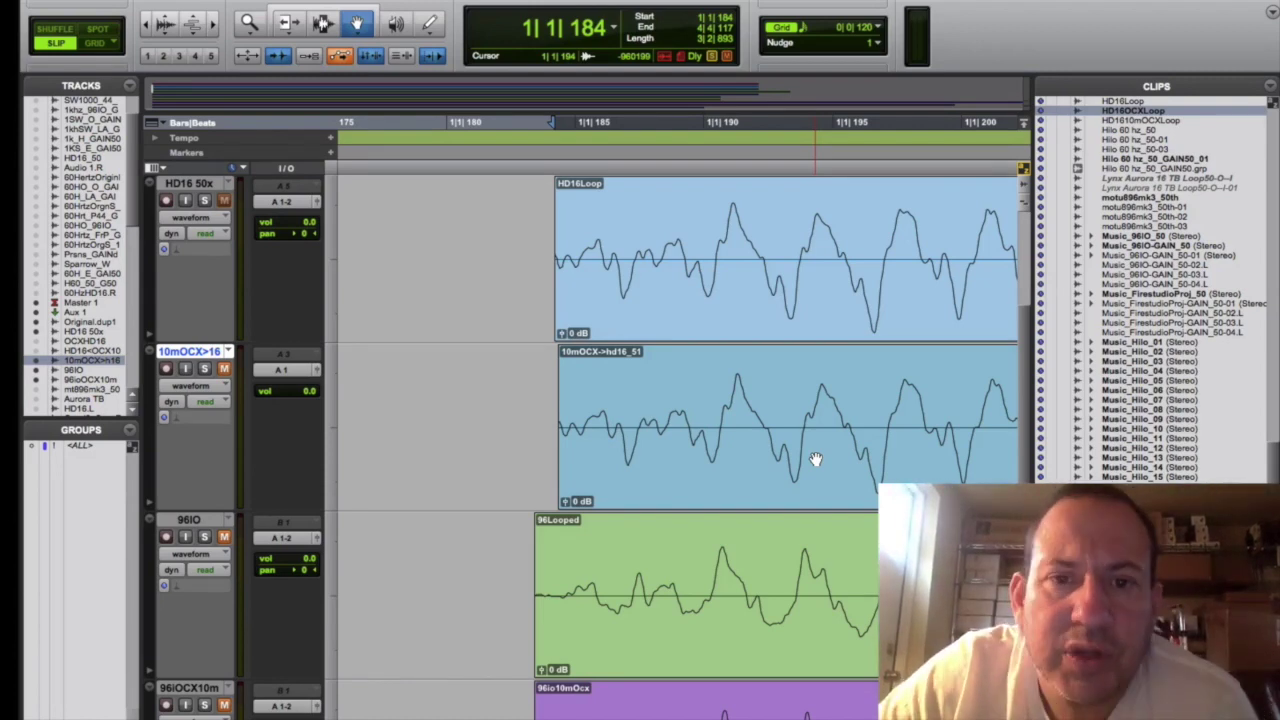
pyautogui.moveTo(1025, 403); pyautogui.dragTo(1012, 313)
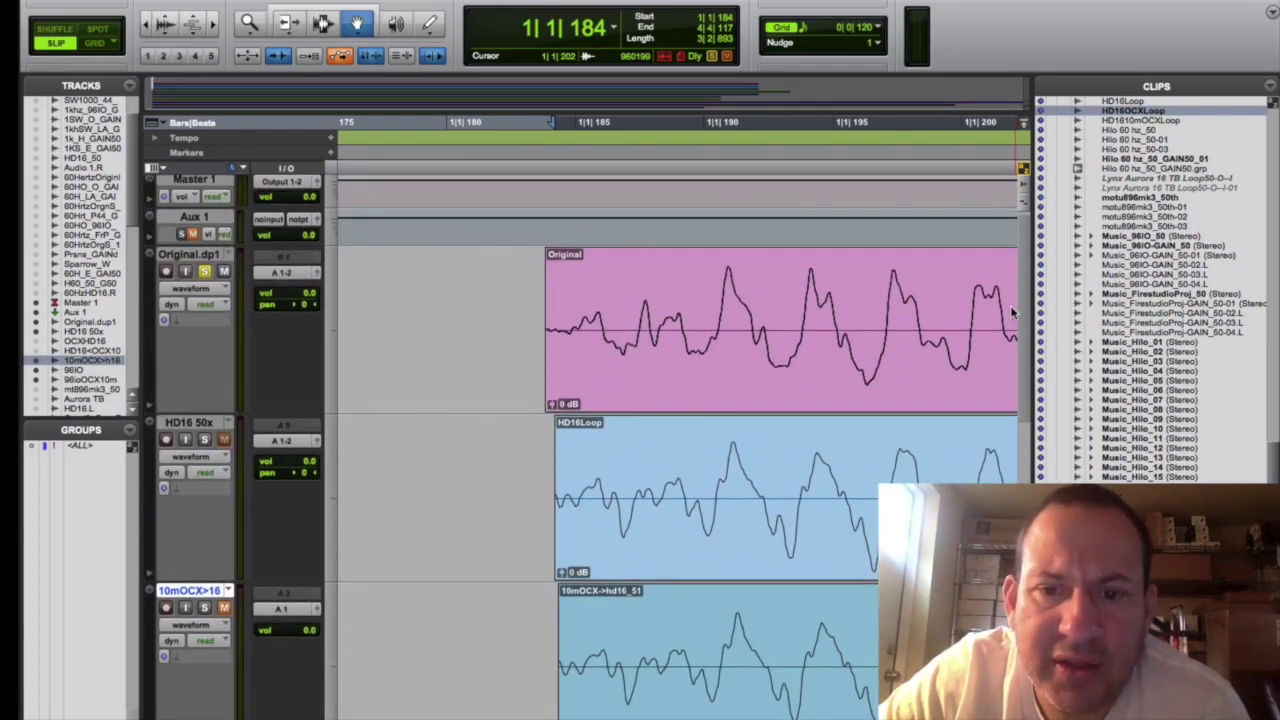
pyautogui.moveTo(1012, 313); pyautogui.dragTo(1018, 332)
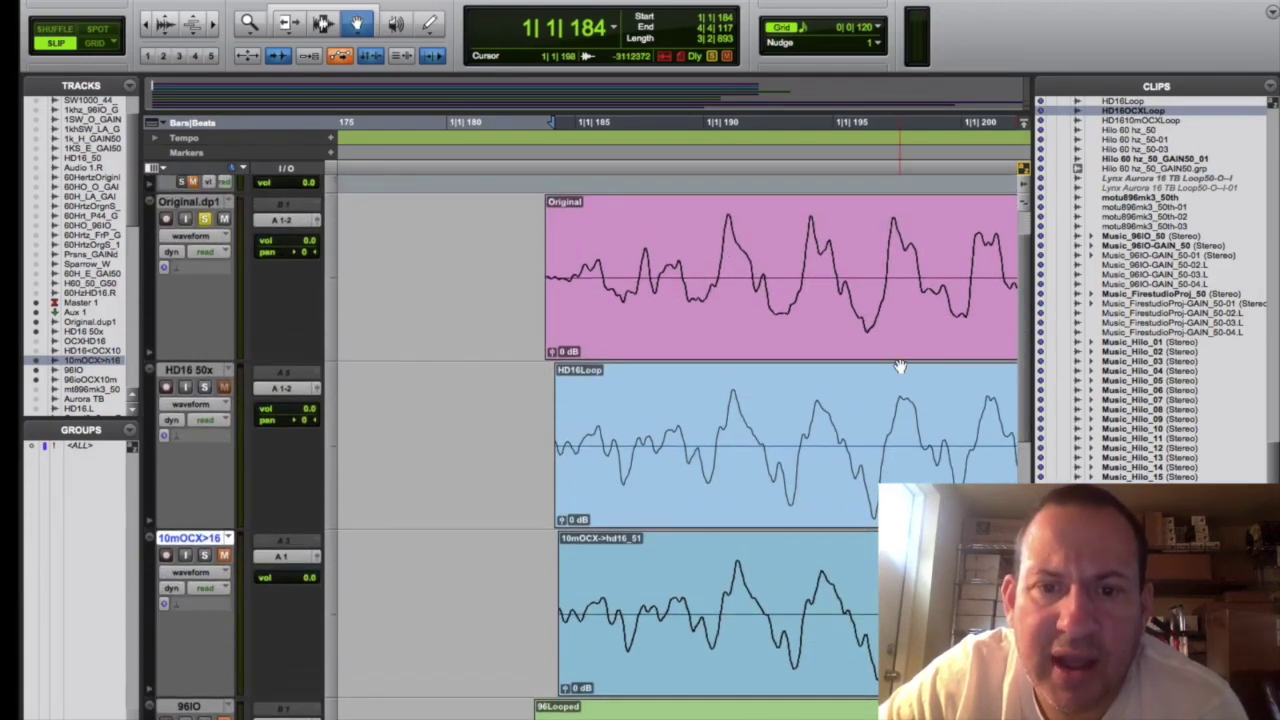
pyautogui.click(810, 455)
pyautogui.click(756, 585)
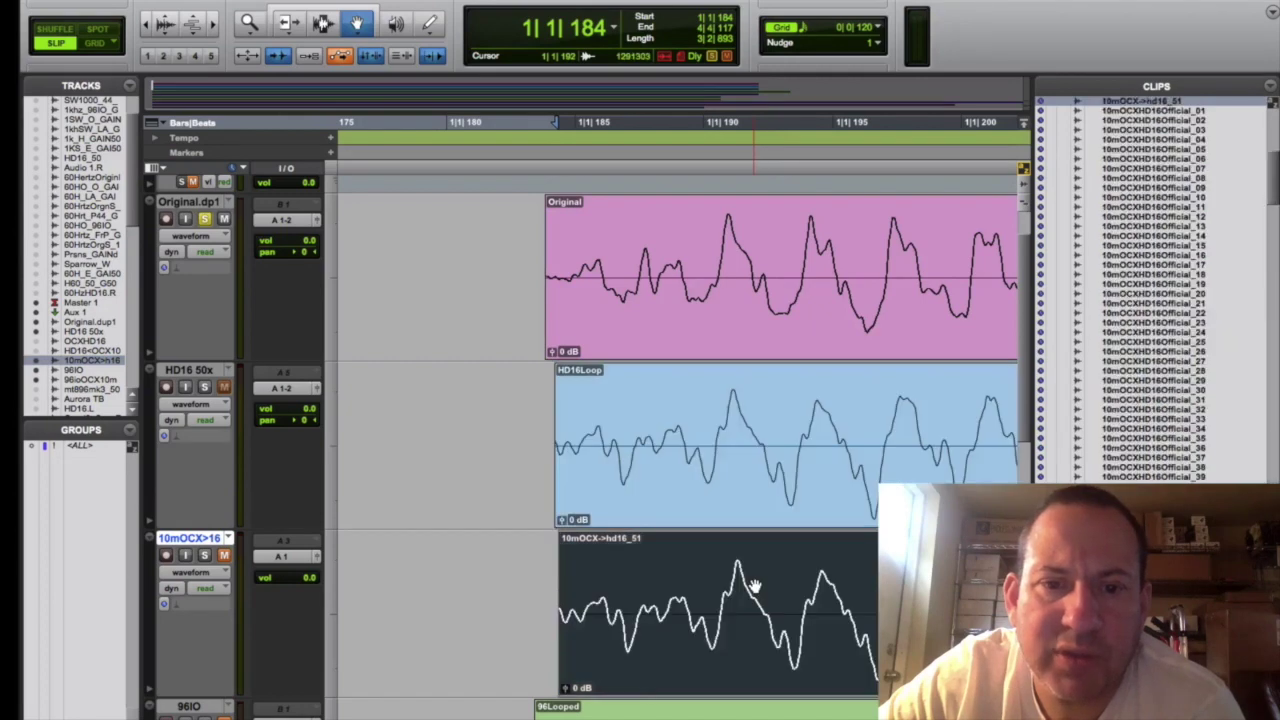
pyautogui.click(737, 463)
pyautogui.click(735, 572)
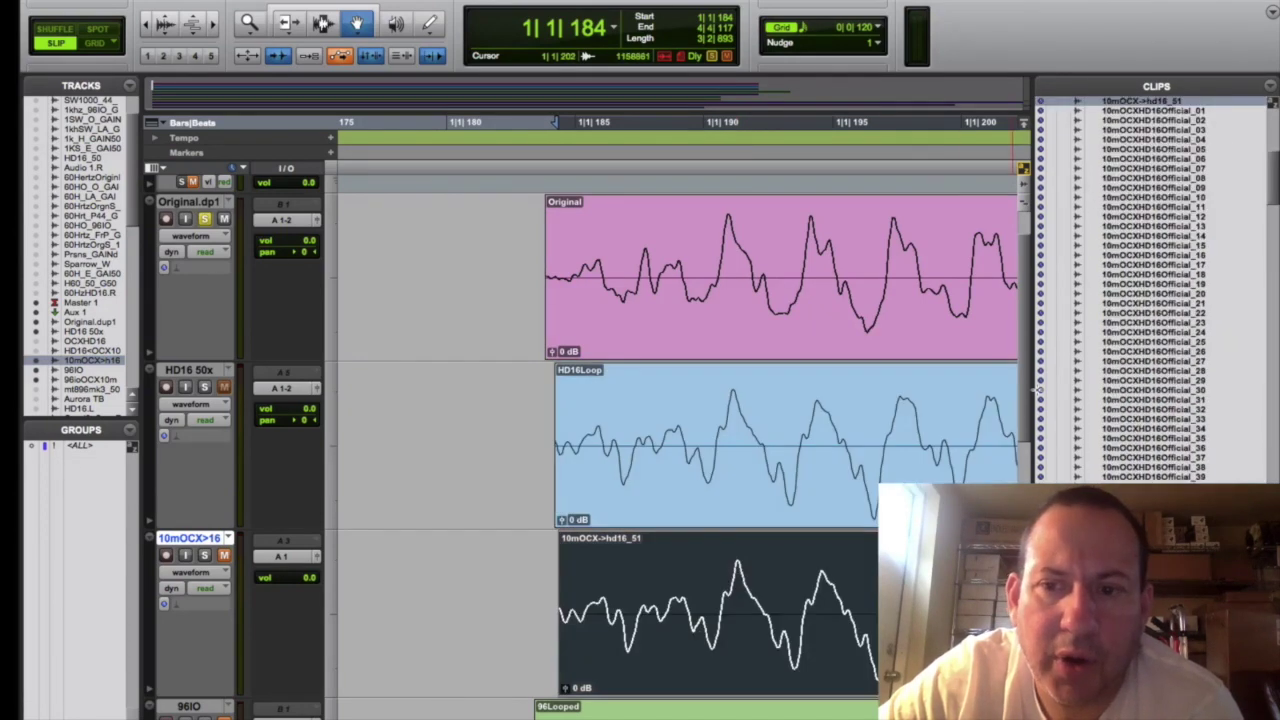
pyautogui.moveTo(1027, 400); pyautogui.dragTo(1025, 426)
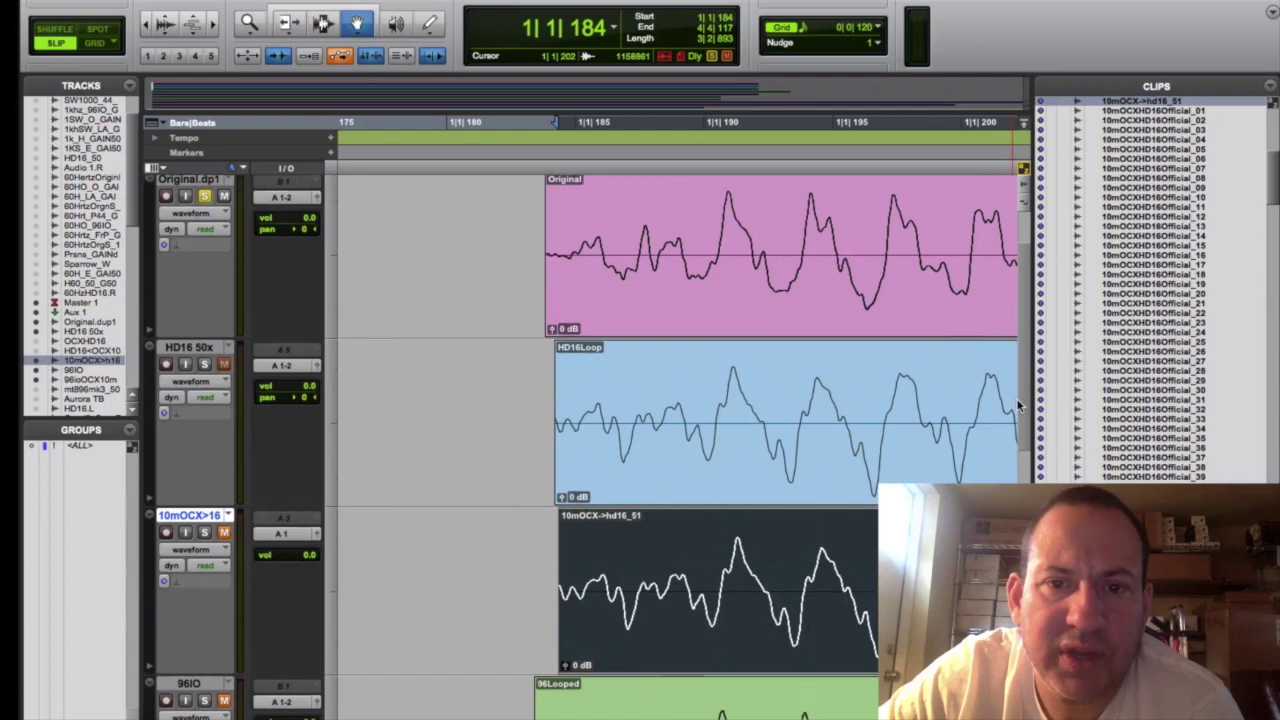
pyautogui.click(818, 267)
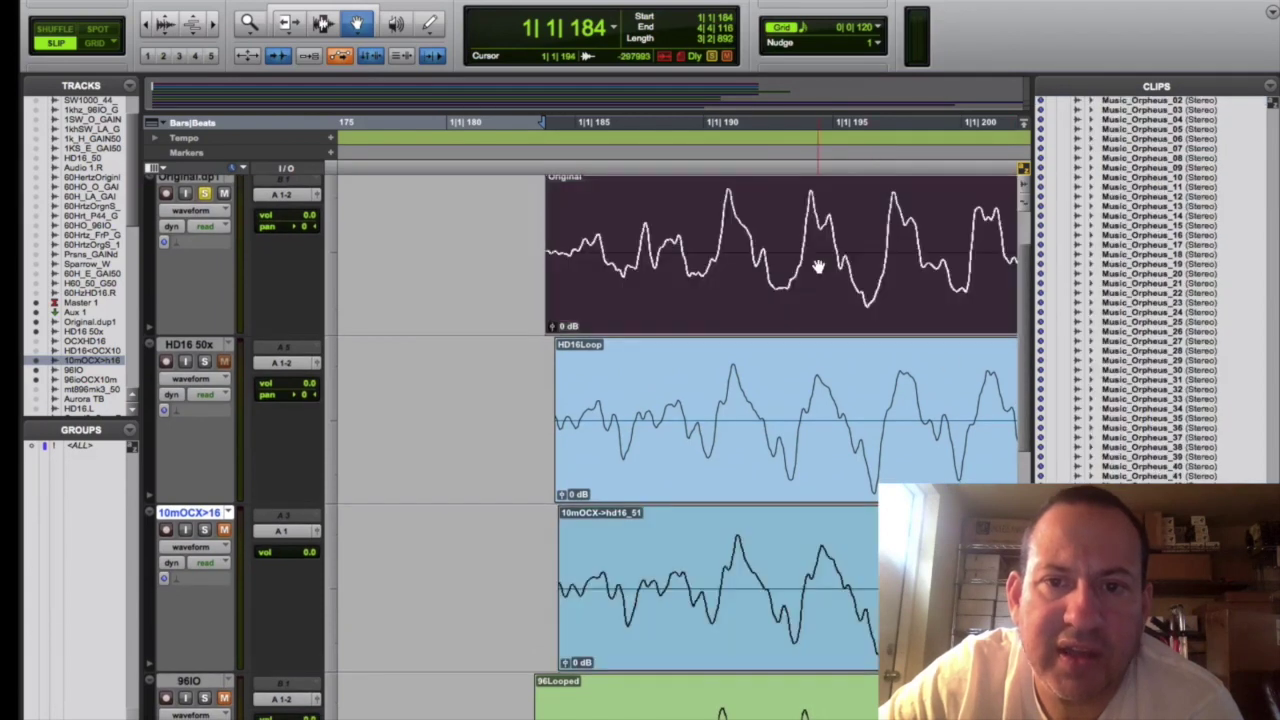
pyautogui.click(796, 382)
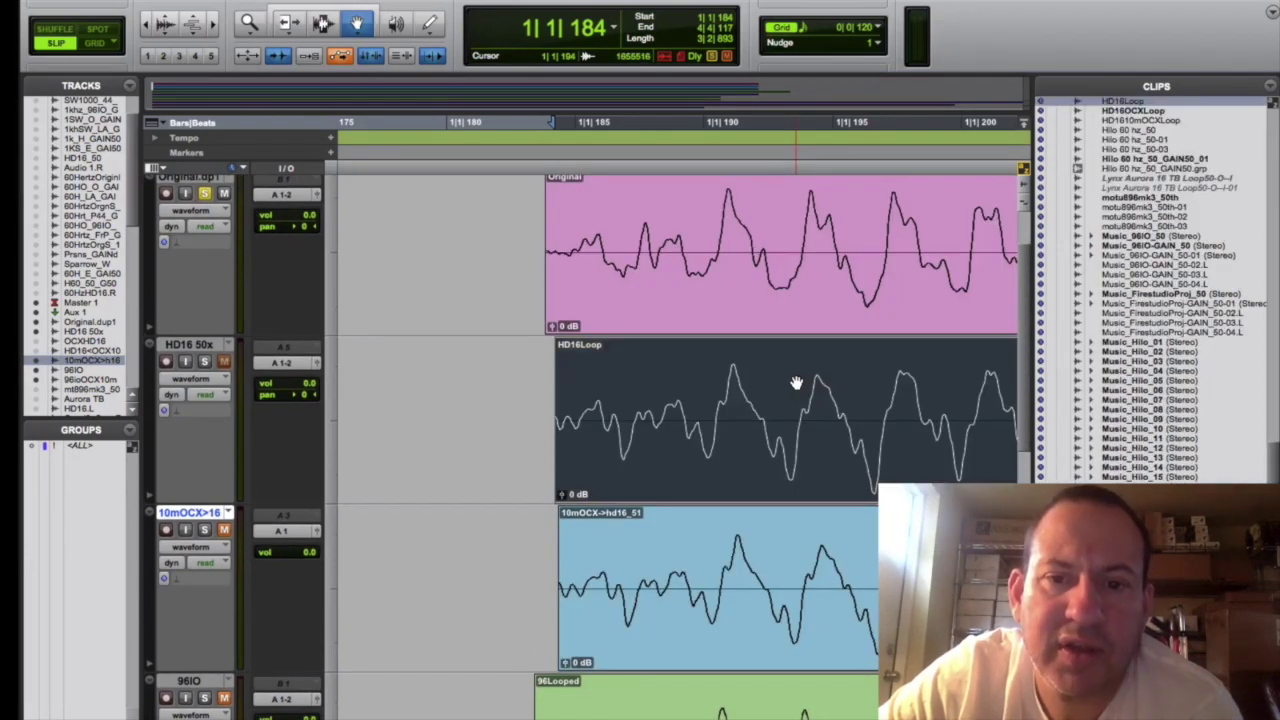
pyautogui.click(766, 540)
pyautogui.click(756, 452)
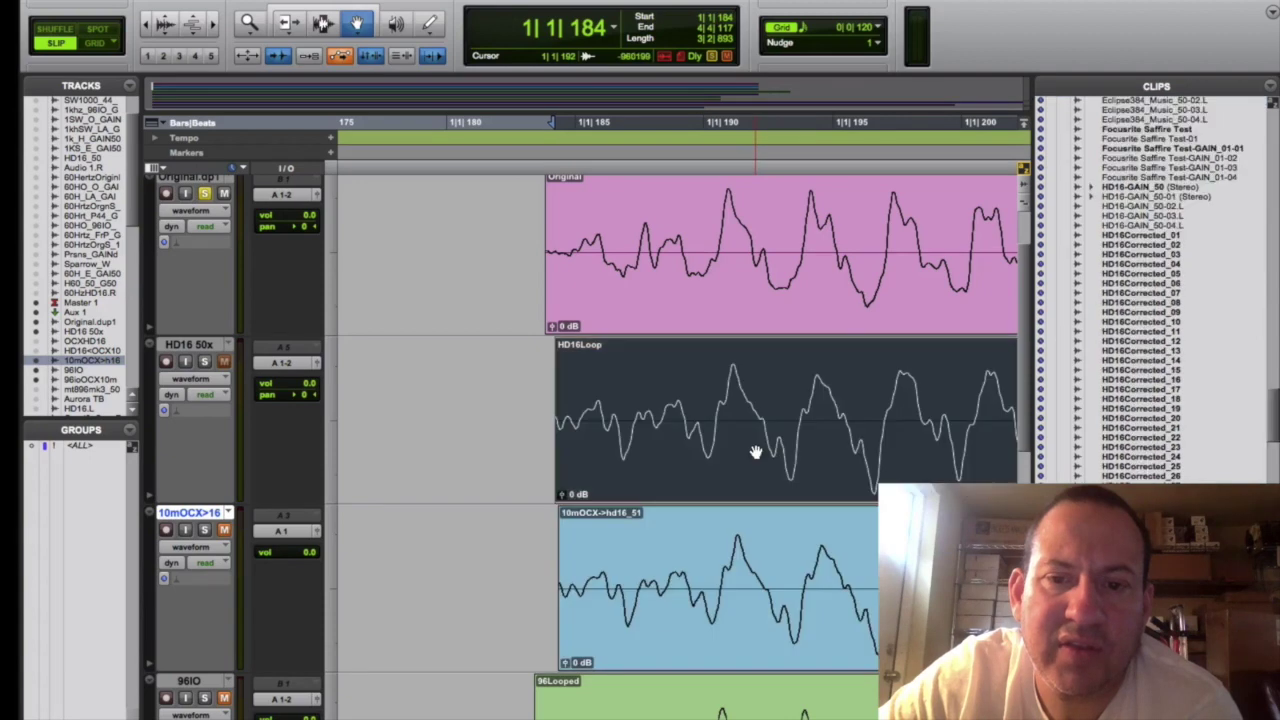
pyautogui.scroll(-1, 1022, 404)
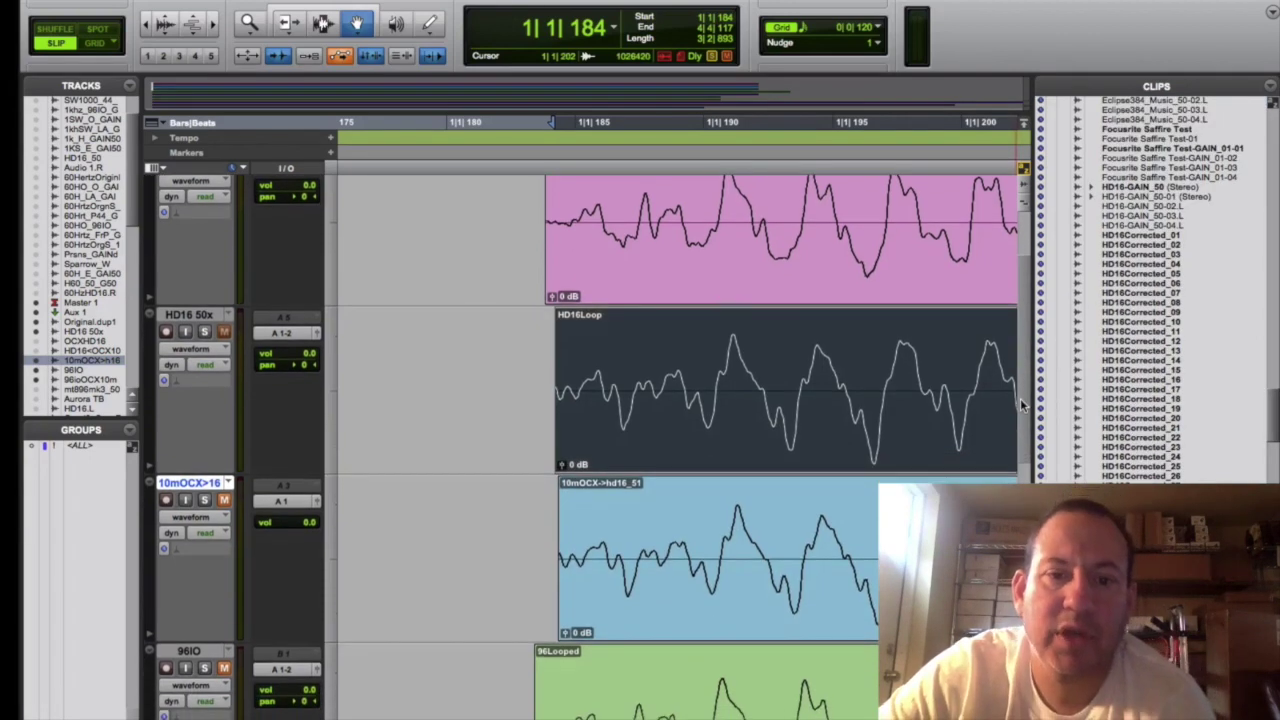
pyautogui.scroll(-1, 1022, 410)
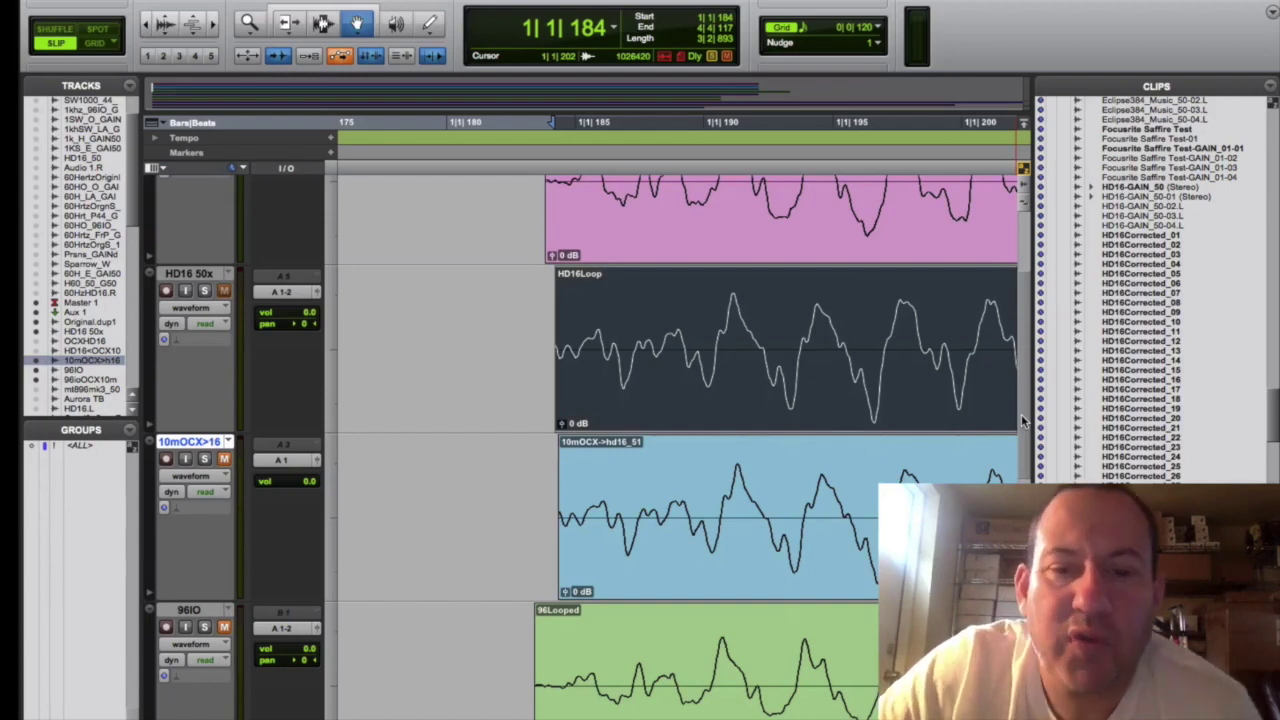
pyautogui.scroll(-1, 1022, 421)
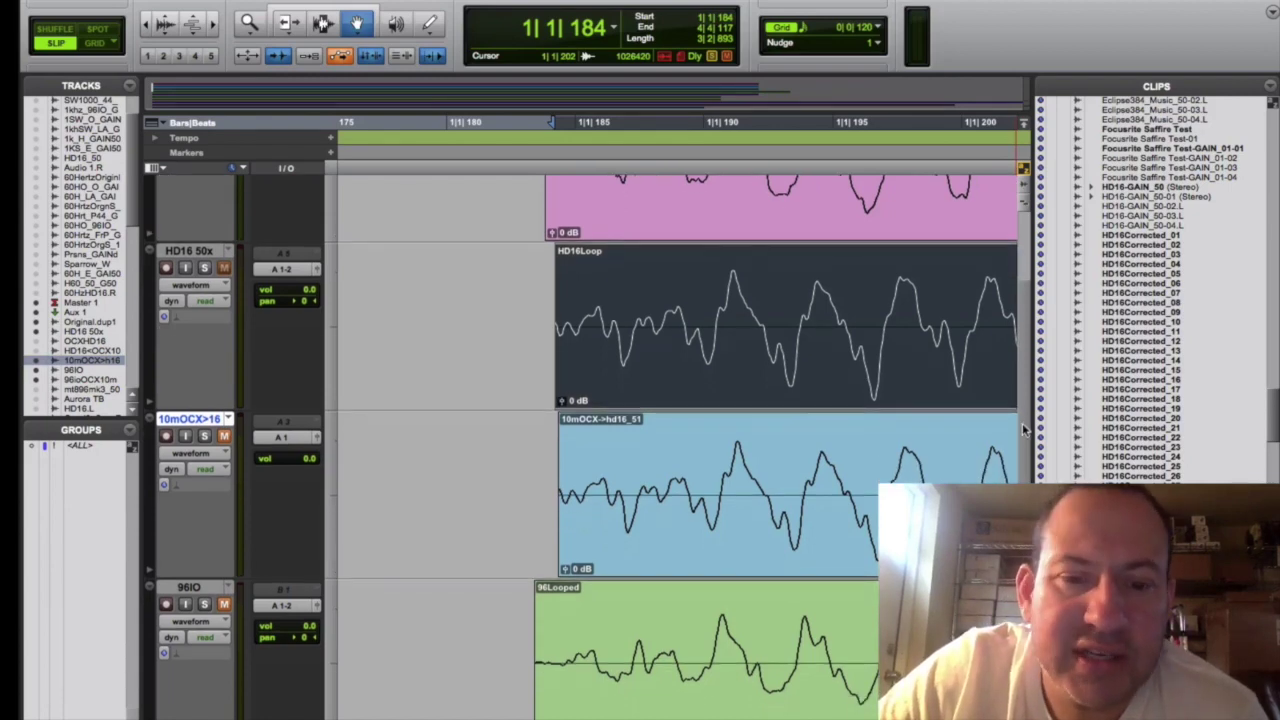
pyautogui.scroll(-1, 1022, 430)
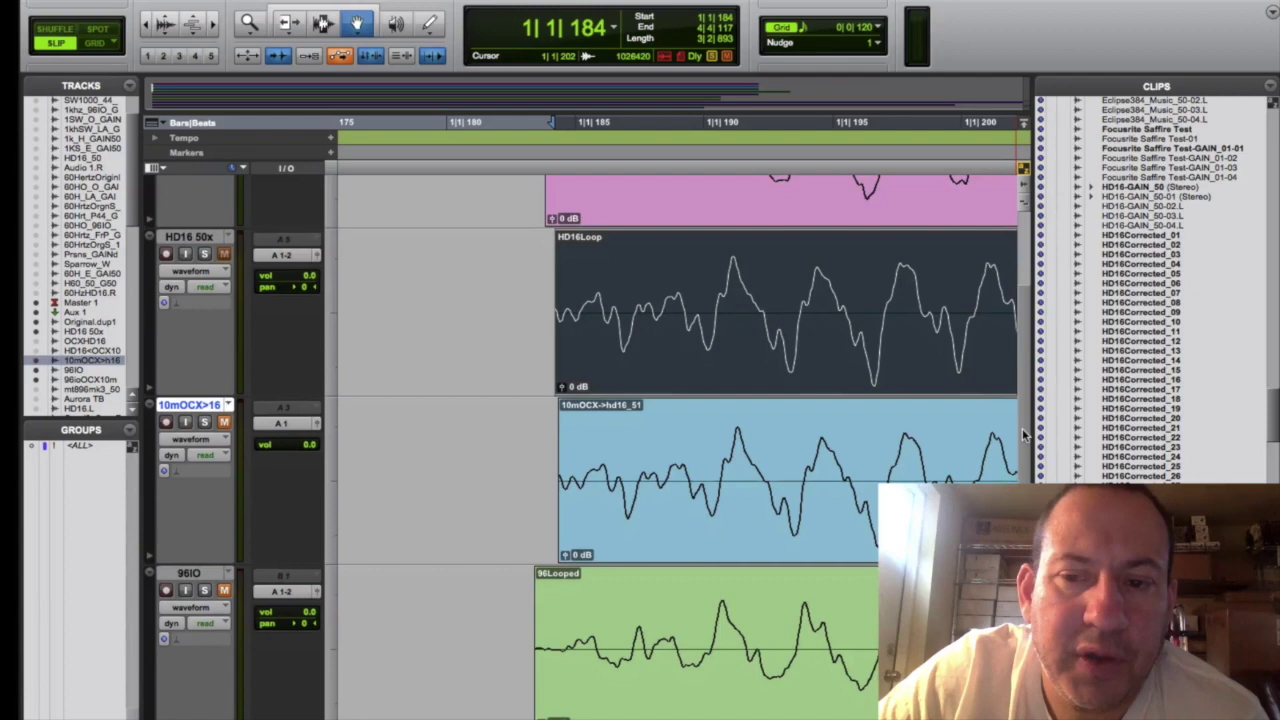
pyautogui.scroll(-6, 1022, 434)
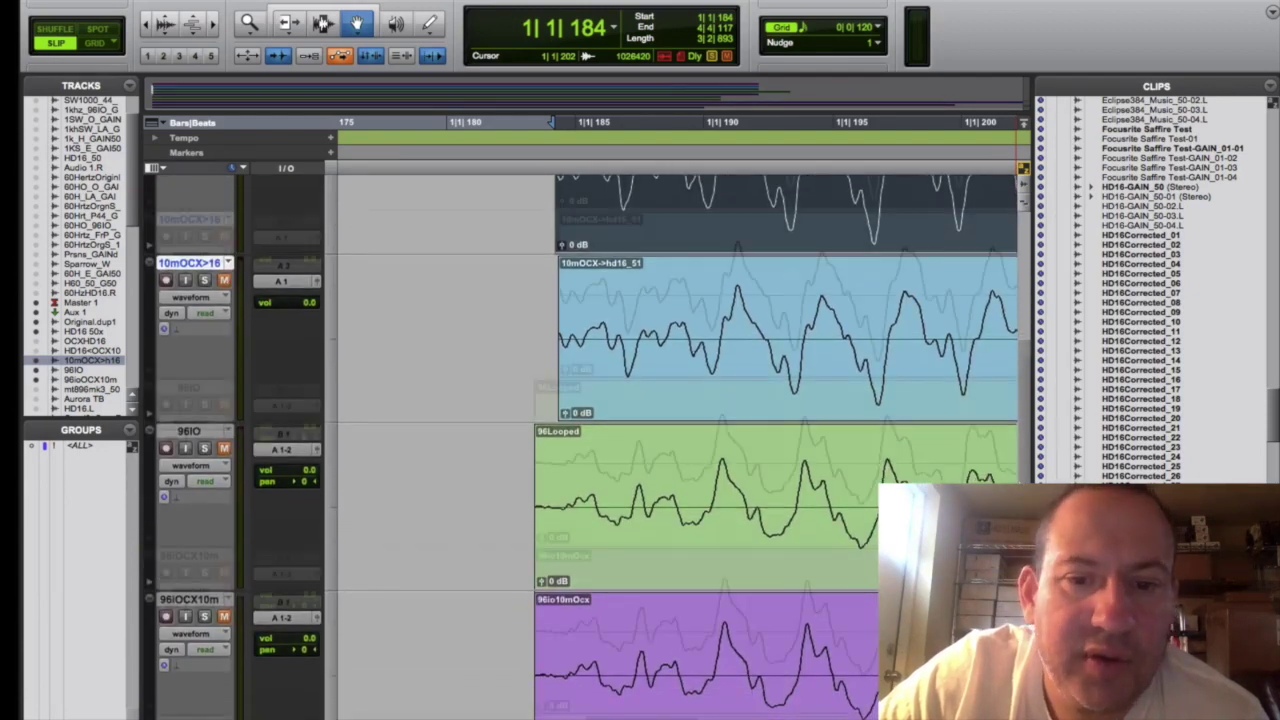
pyautogui.scroll(-2, 883, 465)
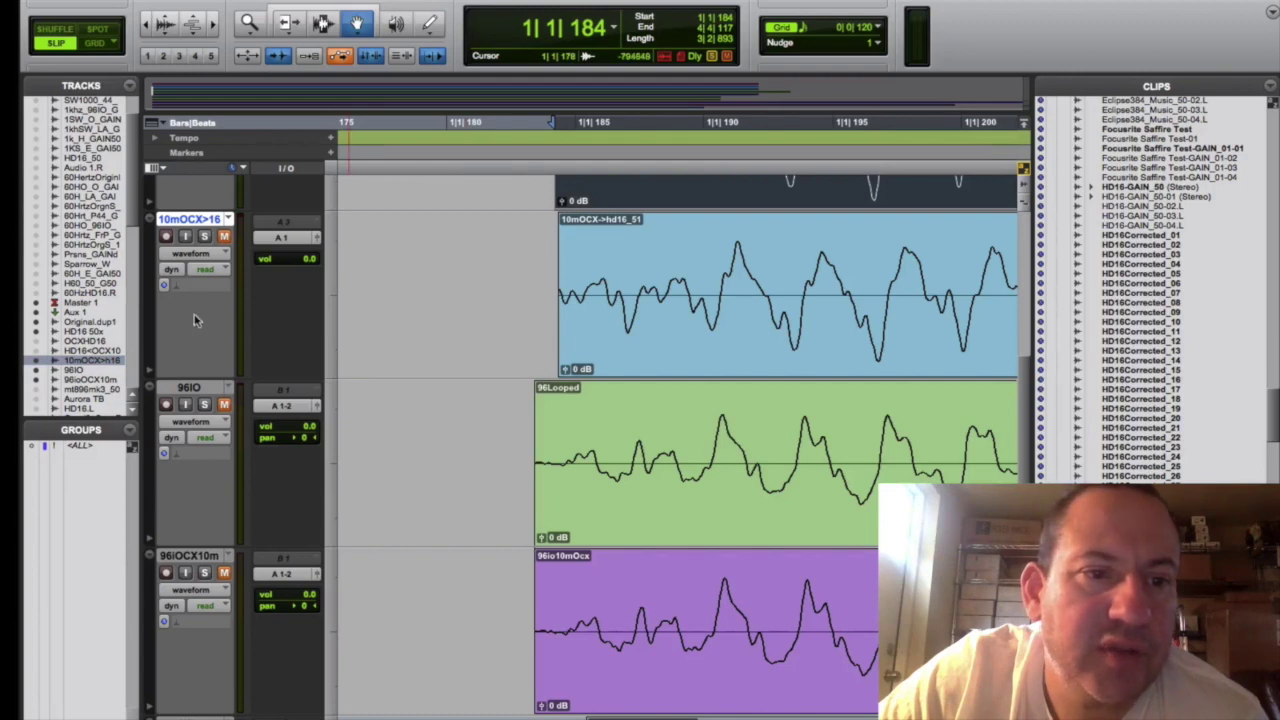
pyautogui.scroll(14, 1030, 378)
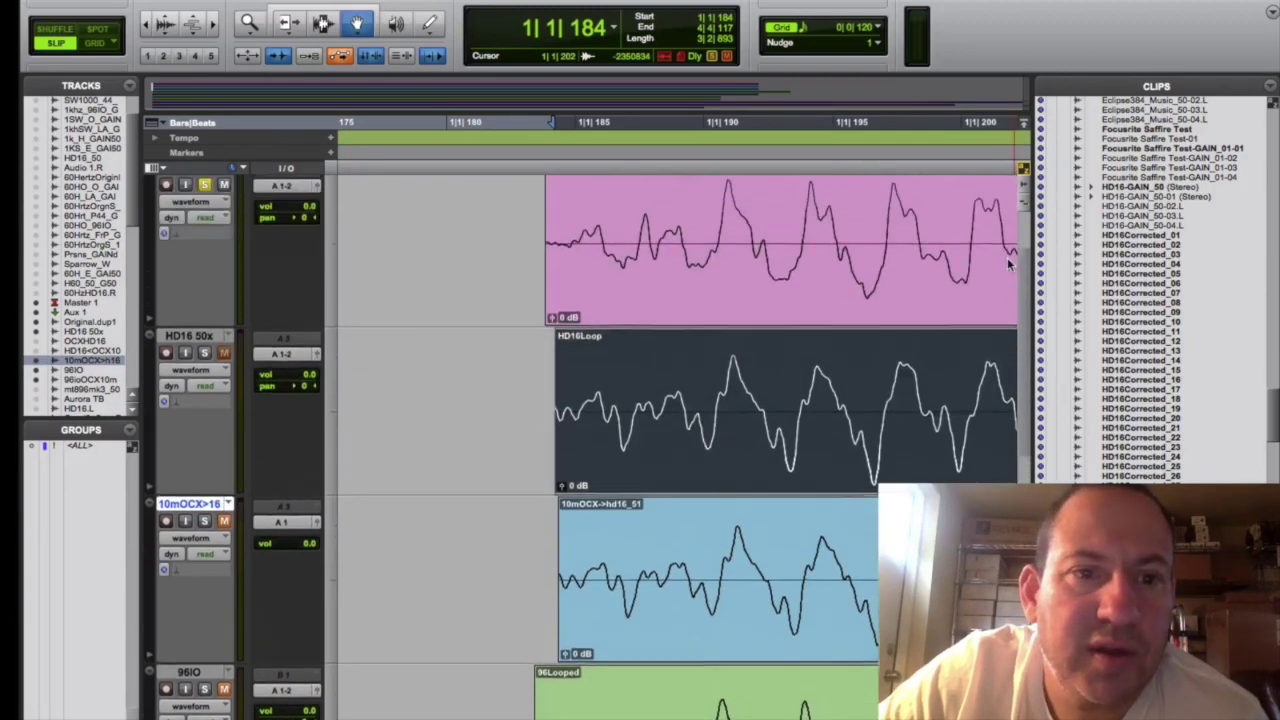
# Move the Original track below the 10mOCX>16 track, directly above 96IO.
pyautogui.moveTo(215, 220); pyautogui.dragTo(211, 690)
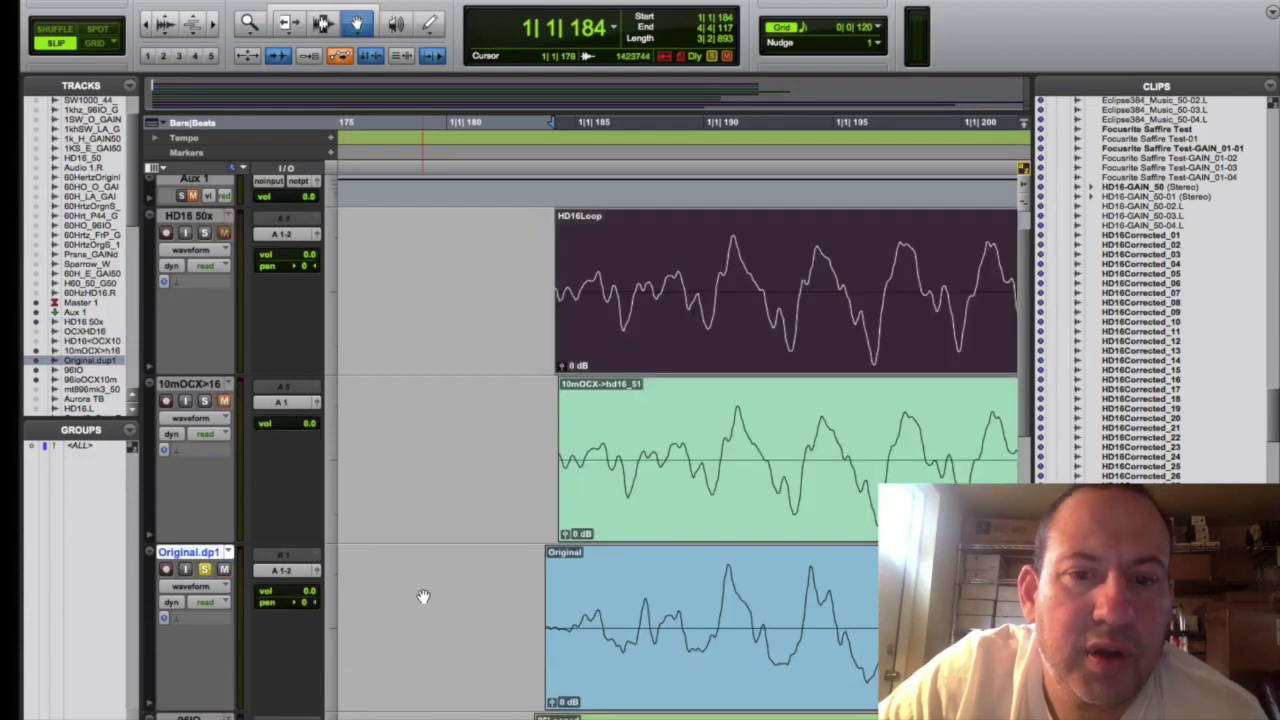
pyautogui.scroll(-7, 423, 598)
pyautogui.scroll(3, 423, 596)
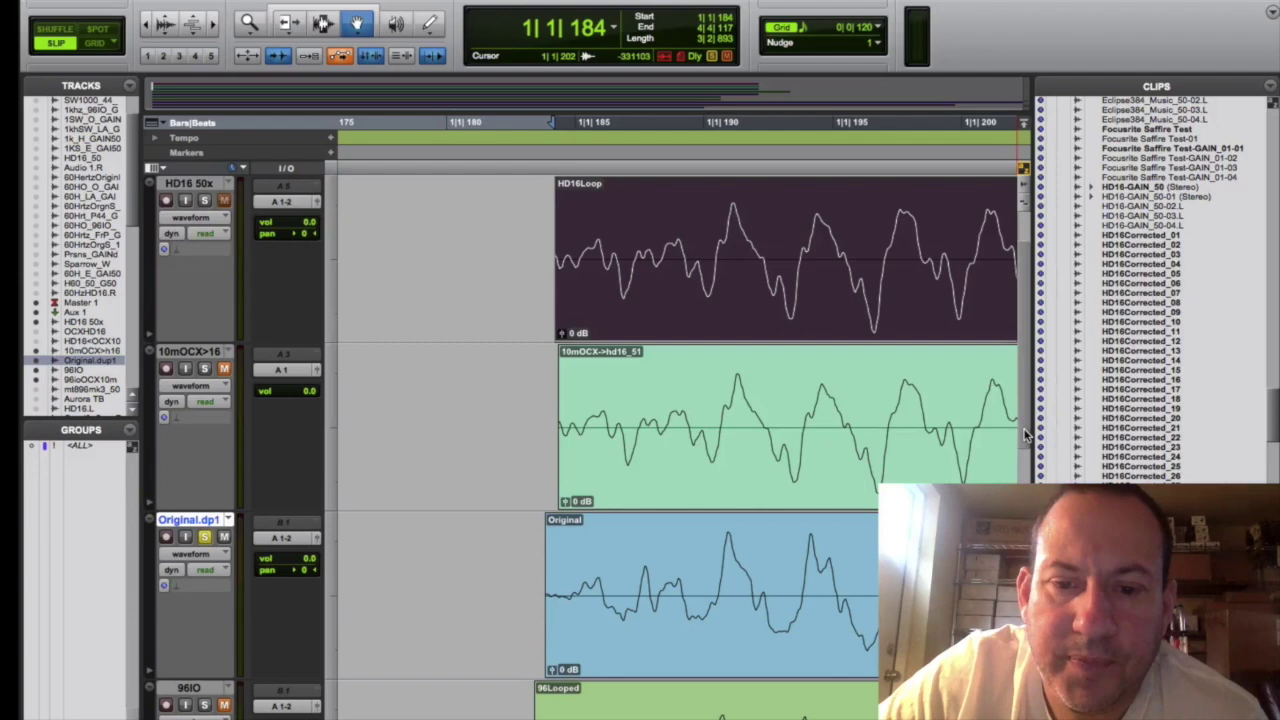
pyautogui.scroll(-6, 1025, 435)
# Select the Original clip, then the 96Looped clip for comparison.
pyautogui.click(803, 355)
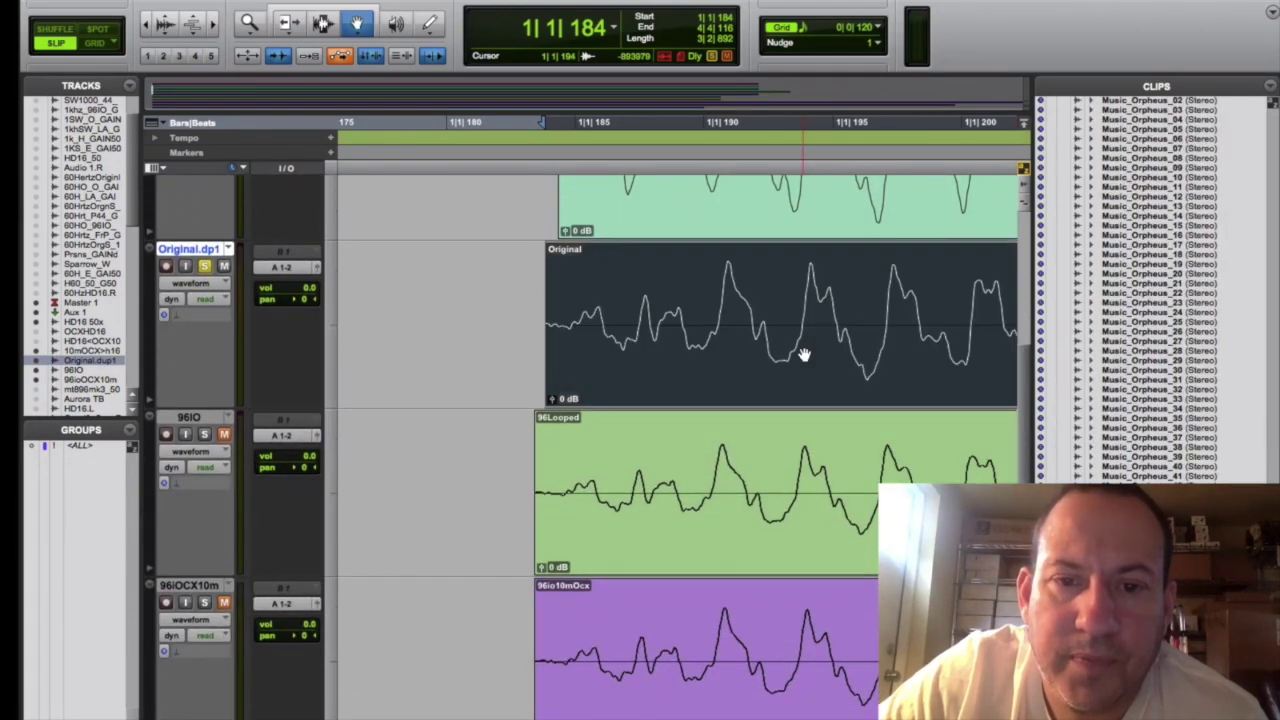
pyautogui.click(785, 497)
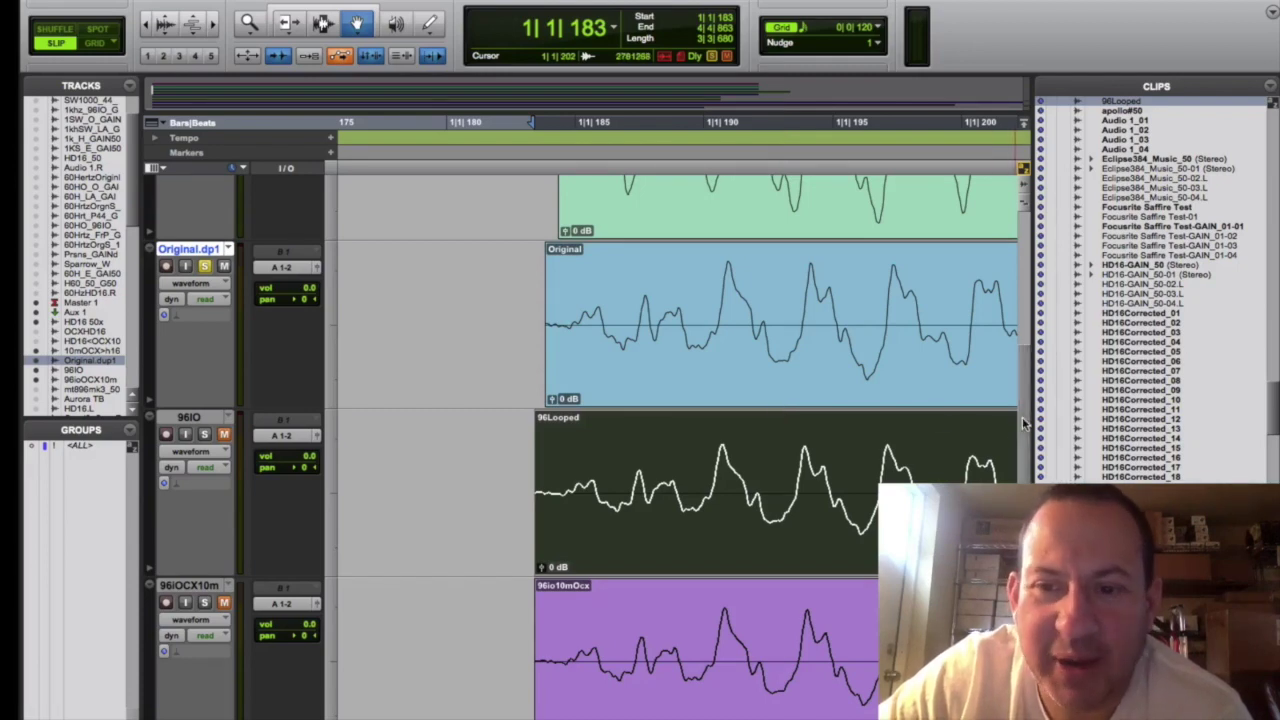
pyautogui.scroll(-1, 1022, 425)
pyautogui.scroll(-3, 1022, 425)
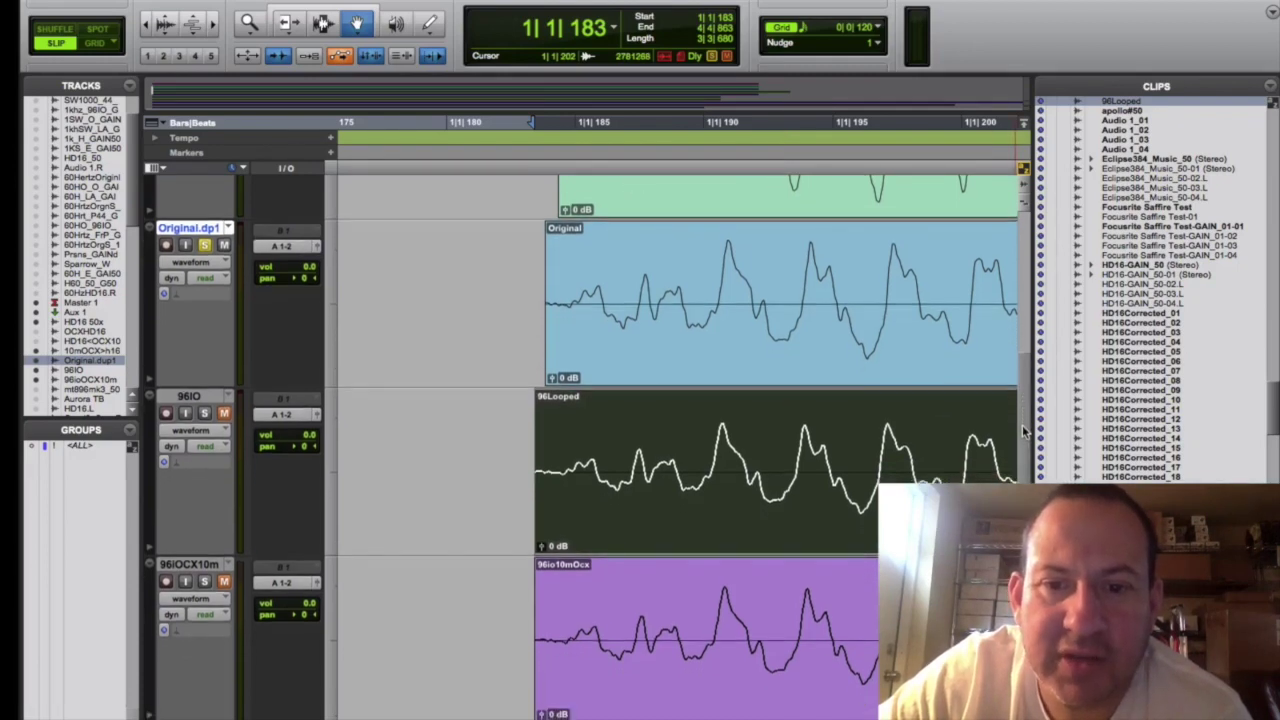
pyautogui.scroll(-2, 1022, 430)
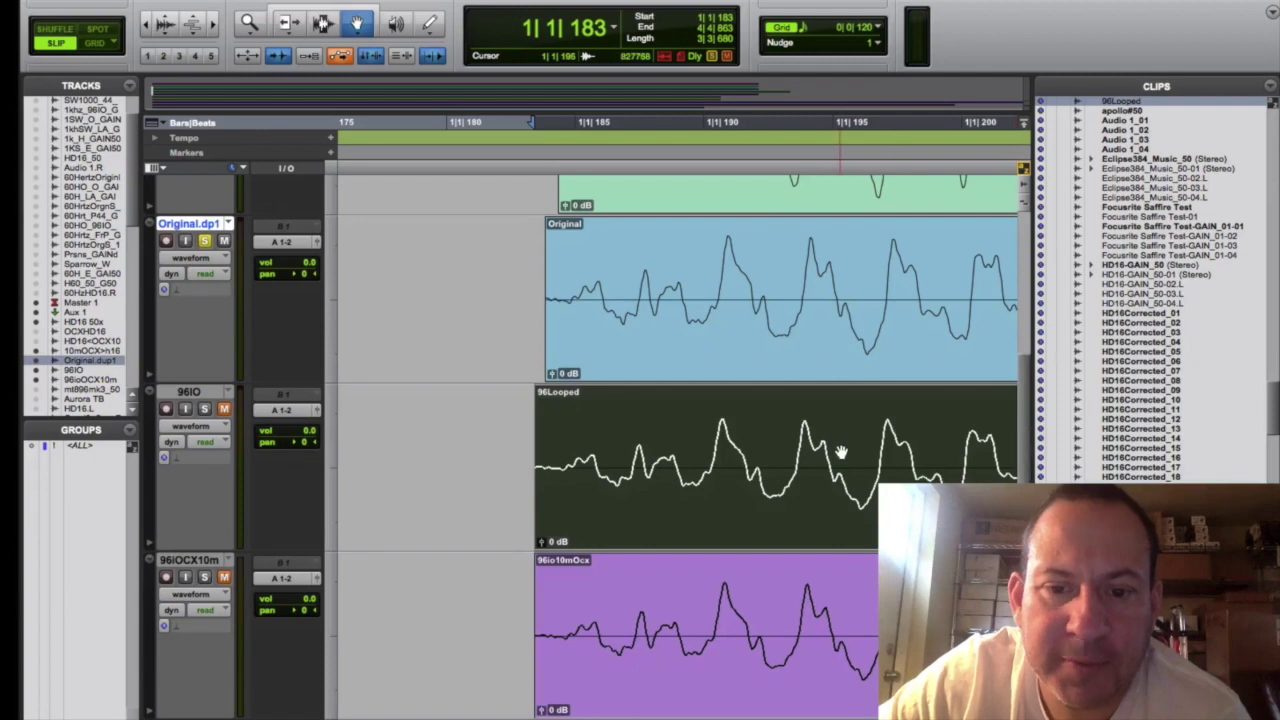
pyautogui.click(652, 635)
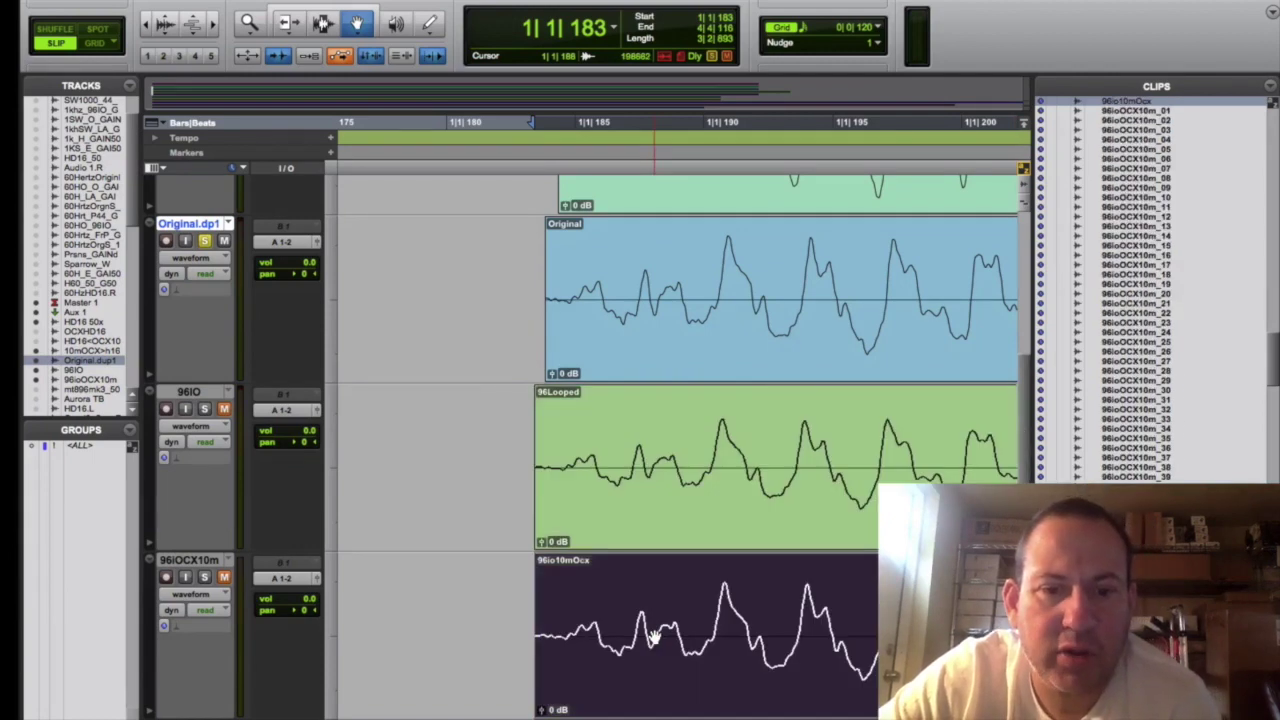
pyautogui.scroll(-4, 1025, 476)
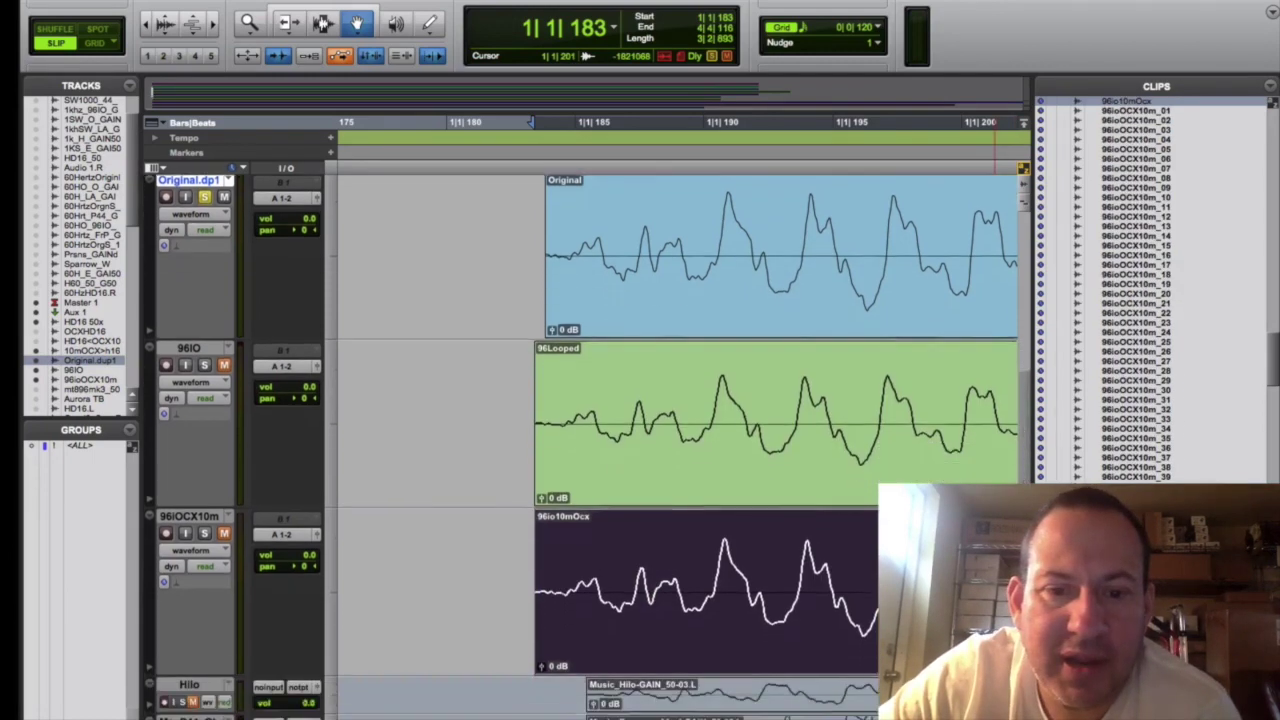
pyautogui.scroll(3, 1025, 476)
pyautogui.scroll(1, 869, 622)
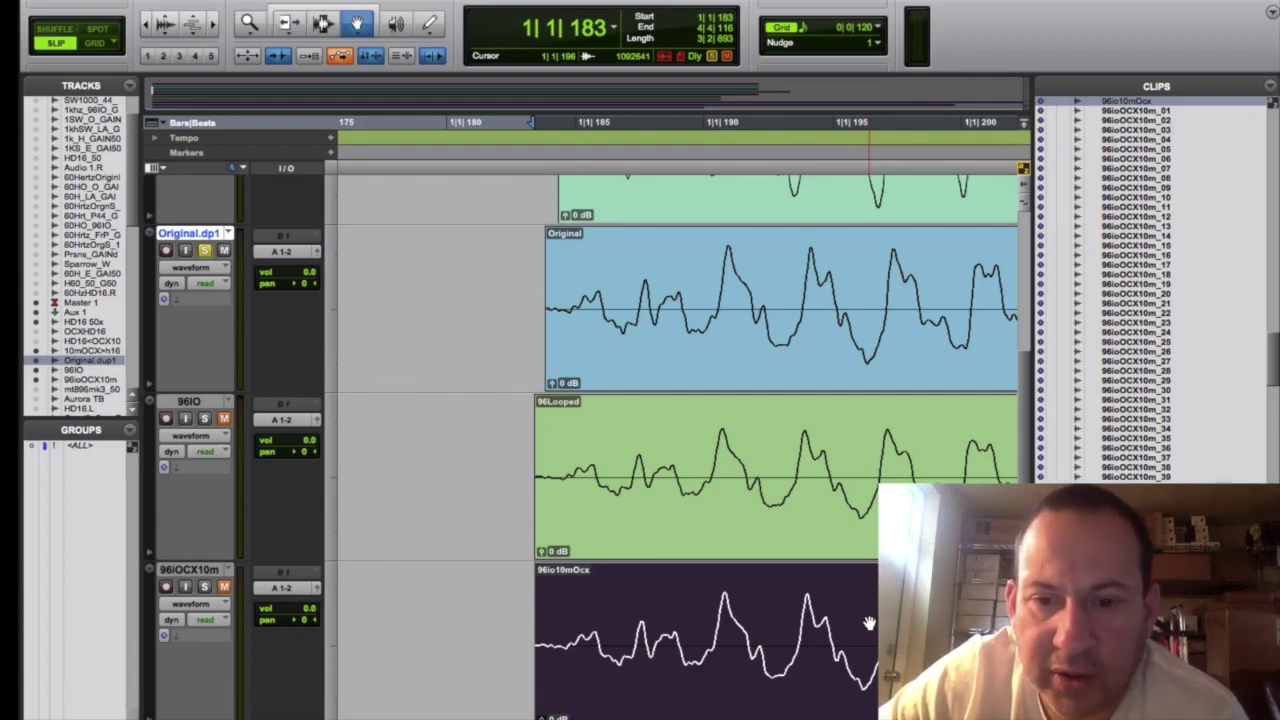
pyautogui.click(838, 500)
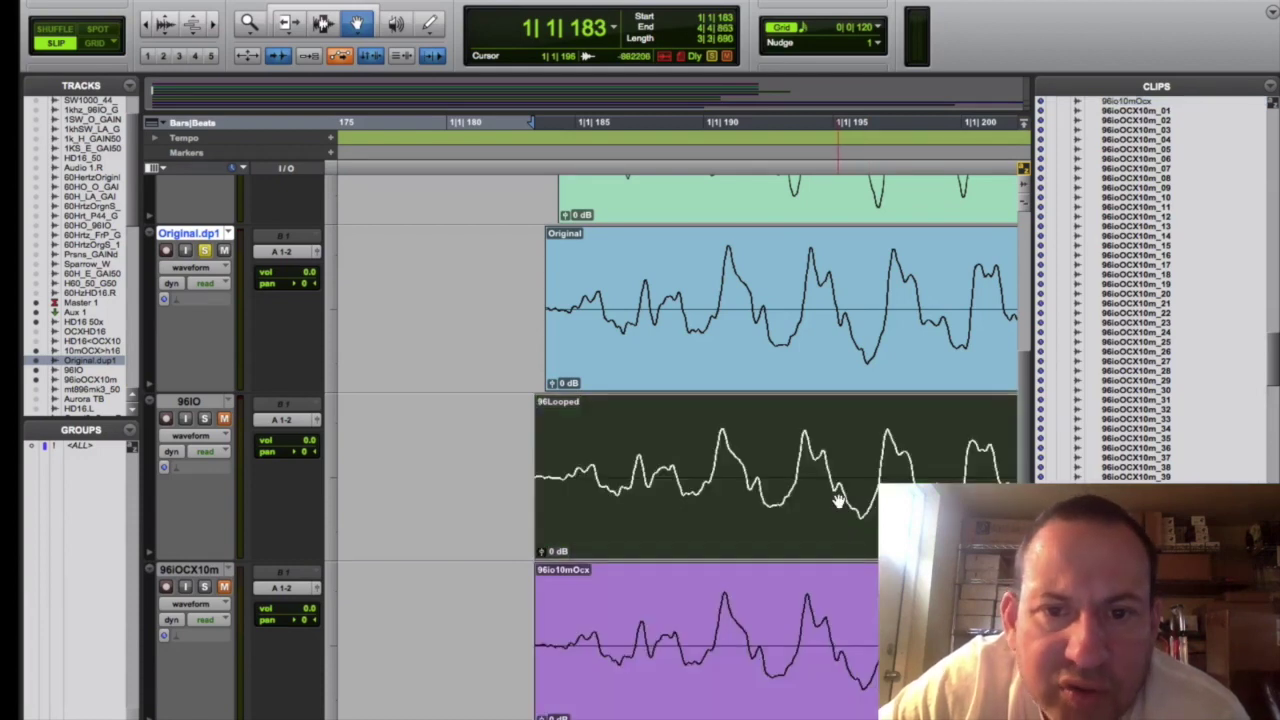
pyautogui.click(810, 608)
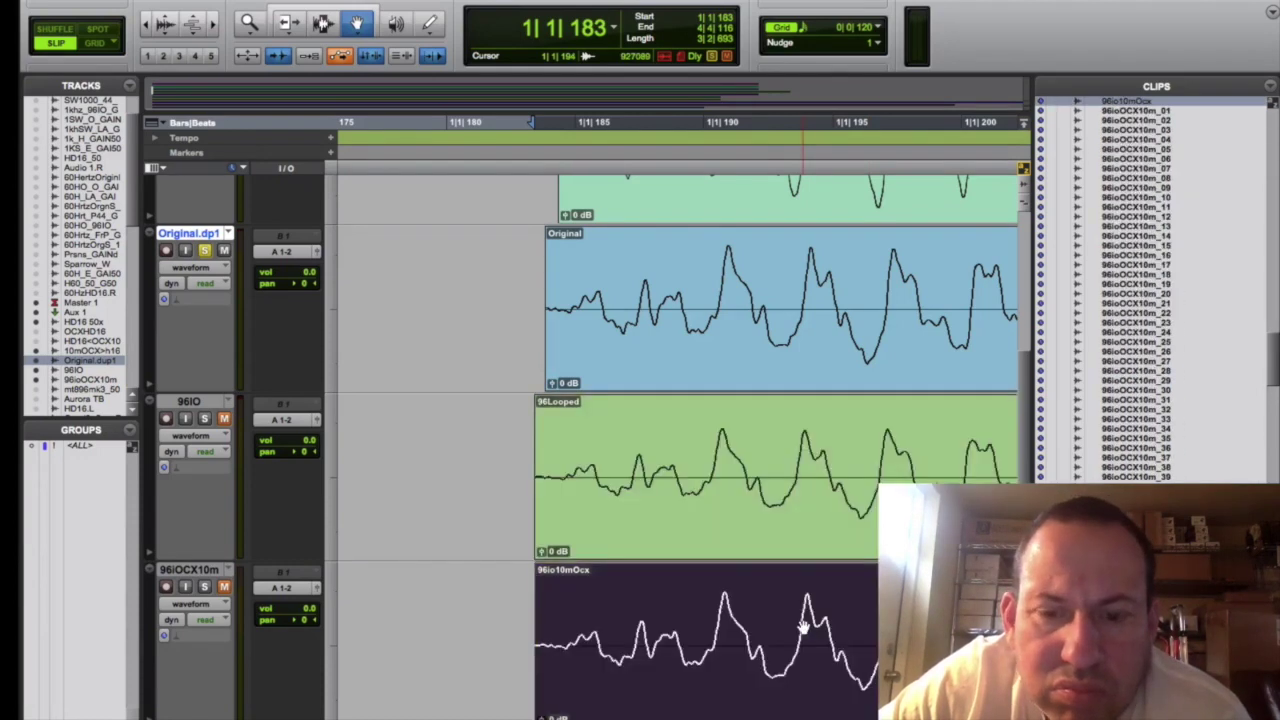
pyautogui.click(778, 497)
pyautogui.click(766, 366)
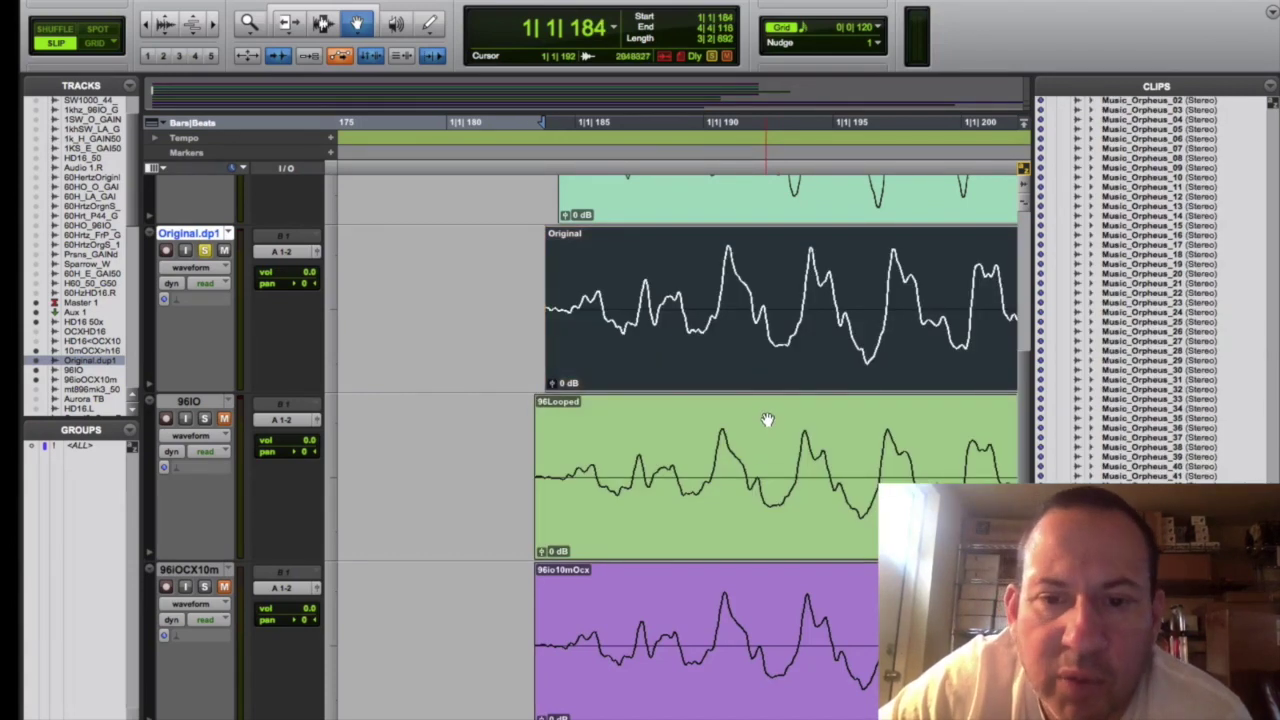
pyautogui.click(767, 420)
pyautogui.click(750, 615)
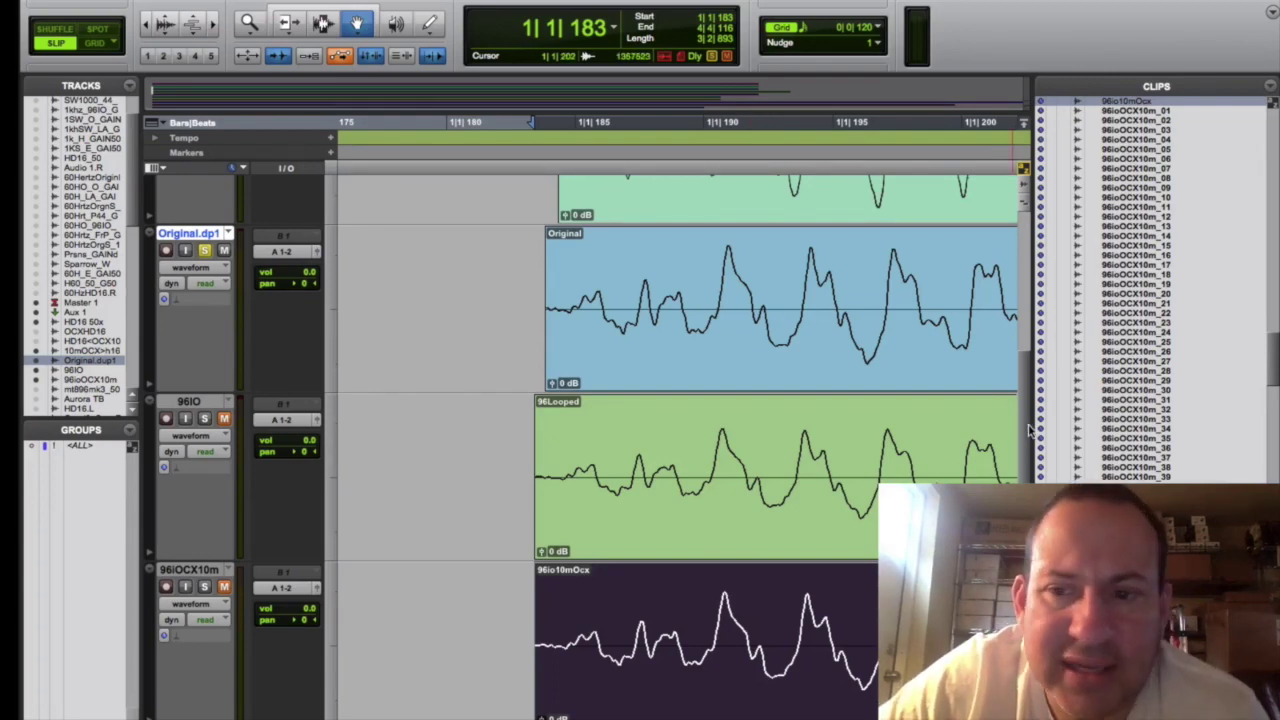
pyautogui.scroll(5, 1025, 400)
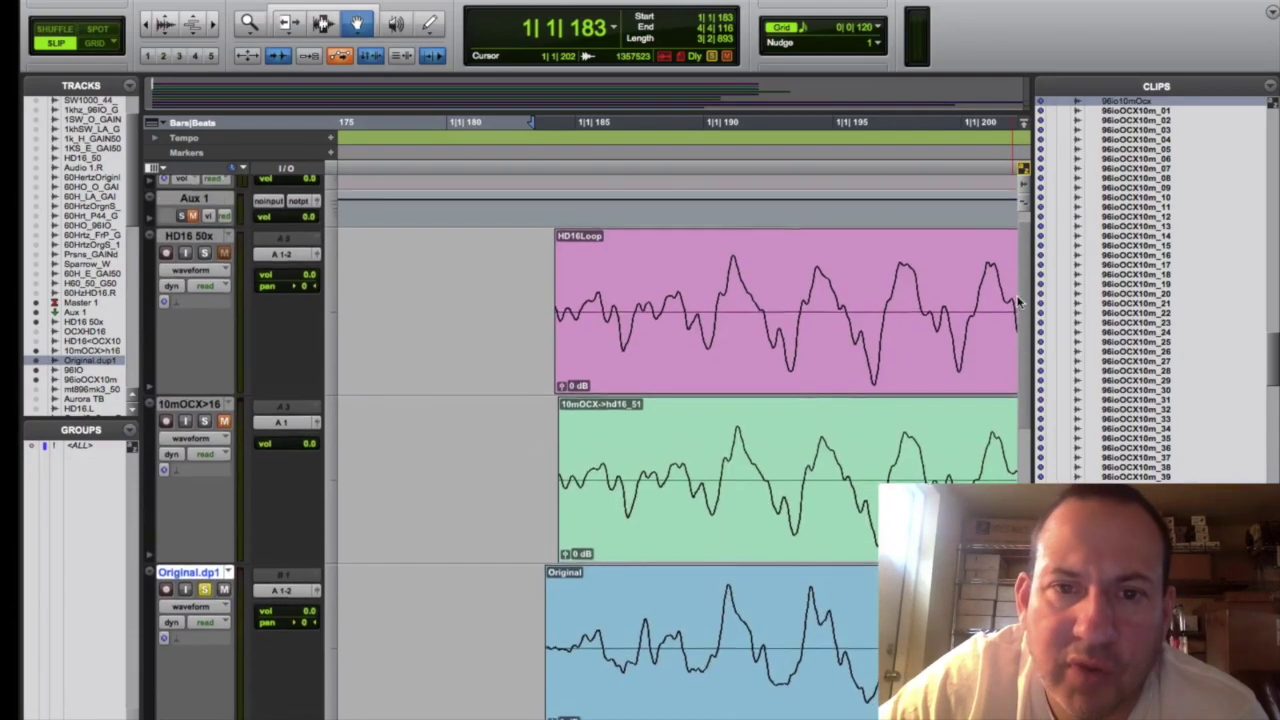
pyautogui.scroll(-6, 1022, 380)
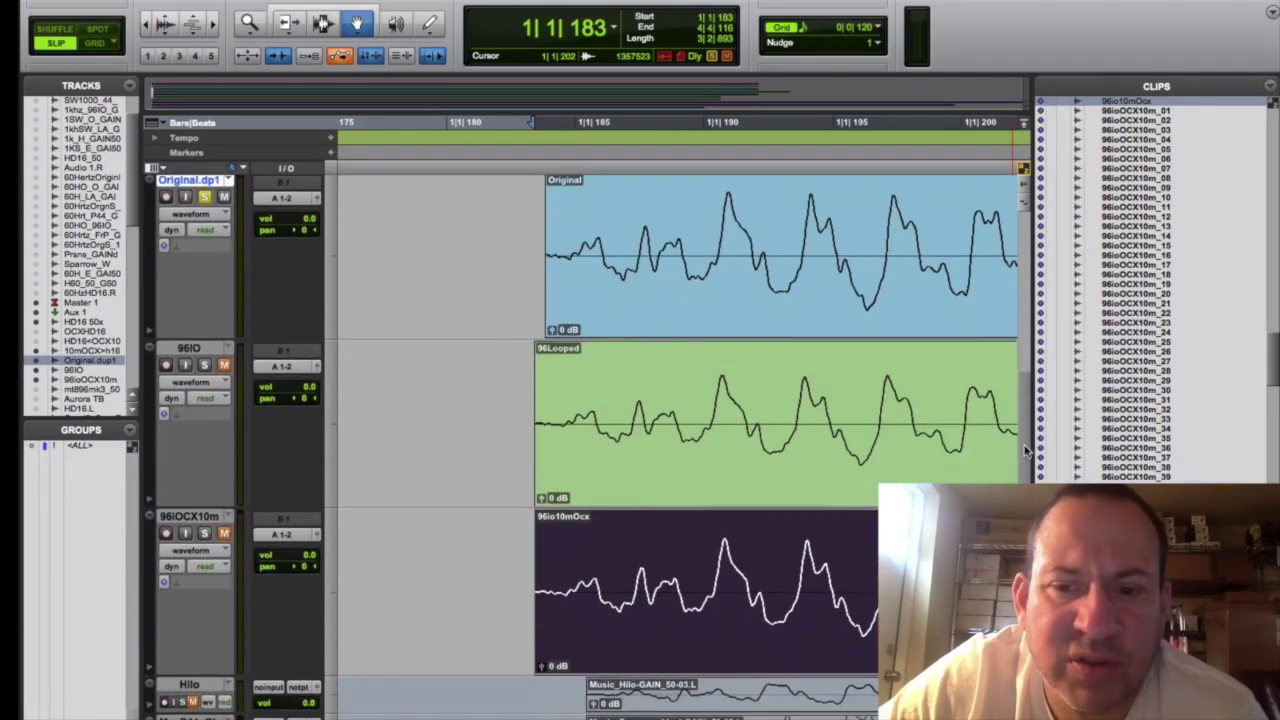
pyautogui.scroll(-4, 1025, 450)
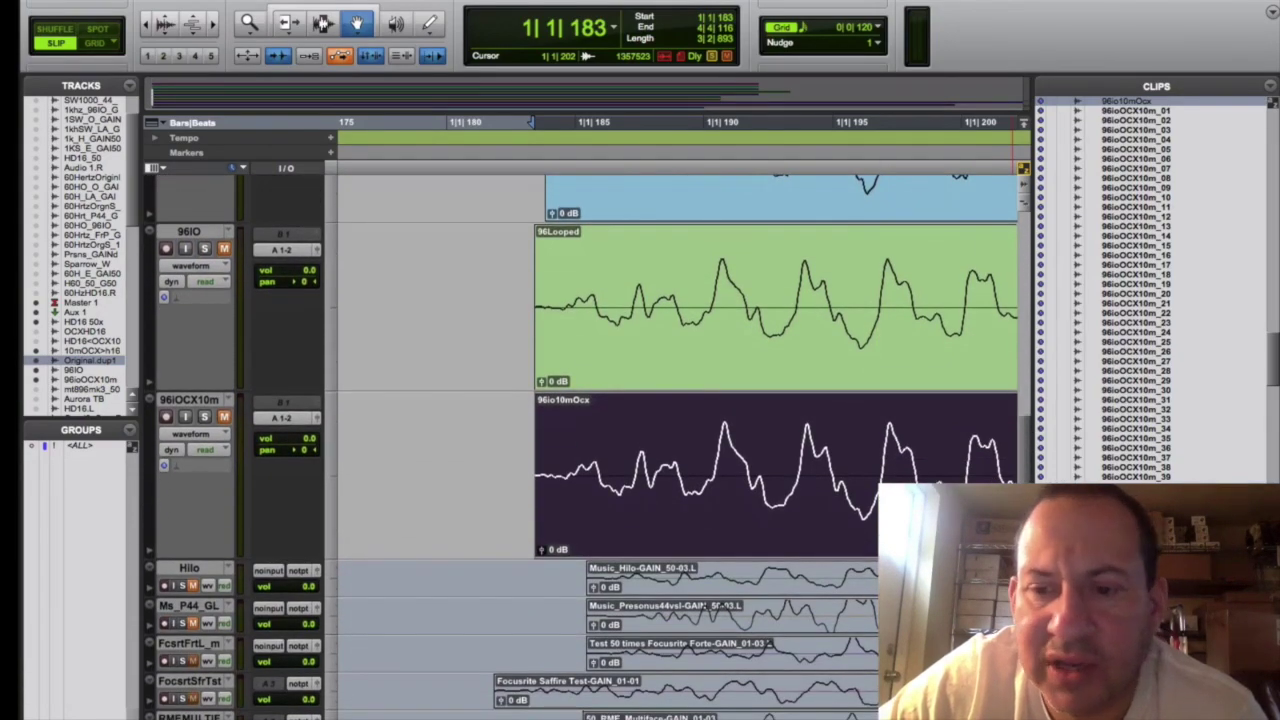
pyautogui.scroll(5, 1020, 434)
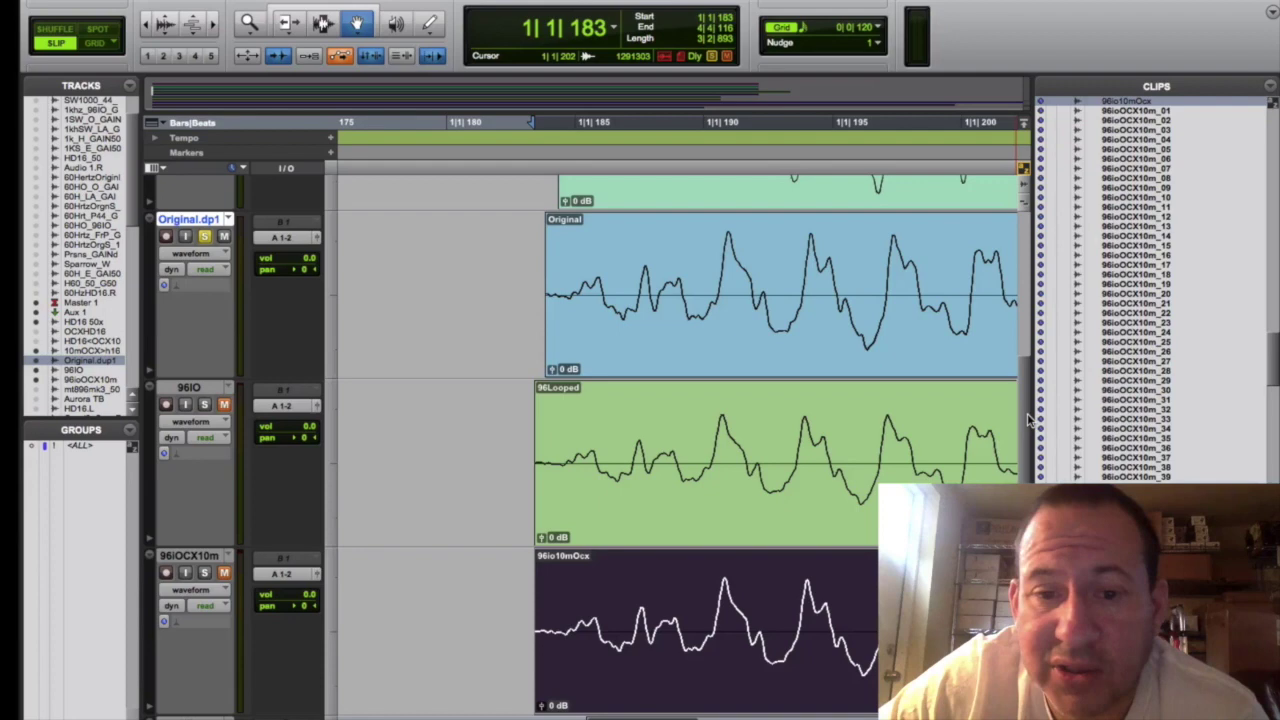
# Scroll up in the converter comparison page showing the overlaid waveforms.
pyautogui.scroll(2, 1028, 420)
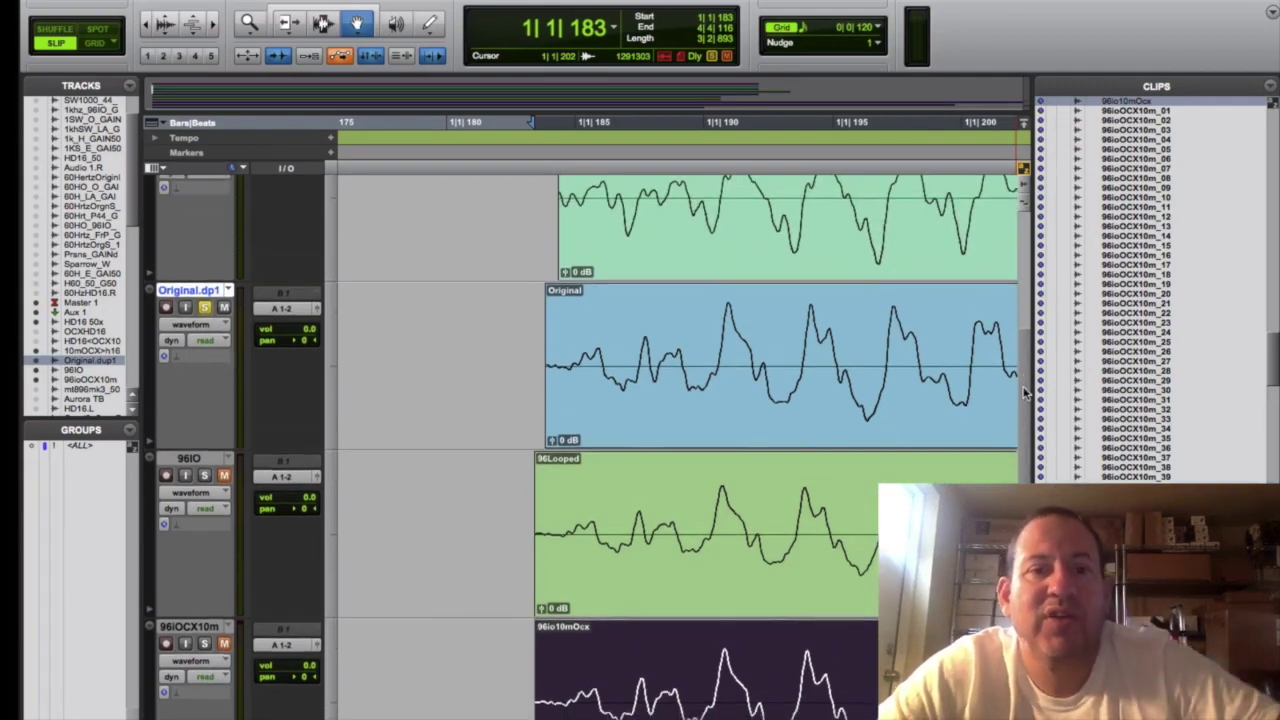